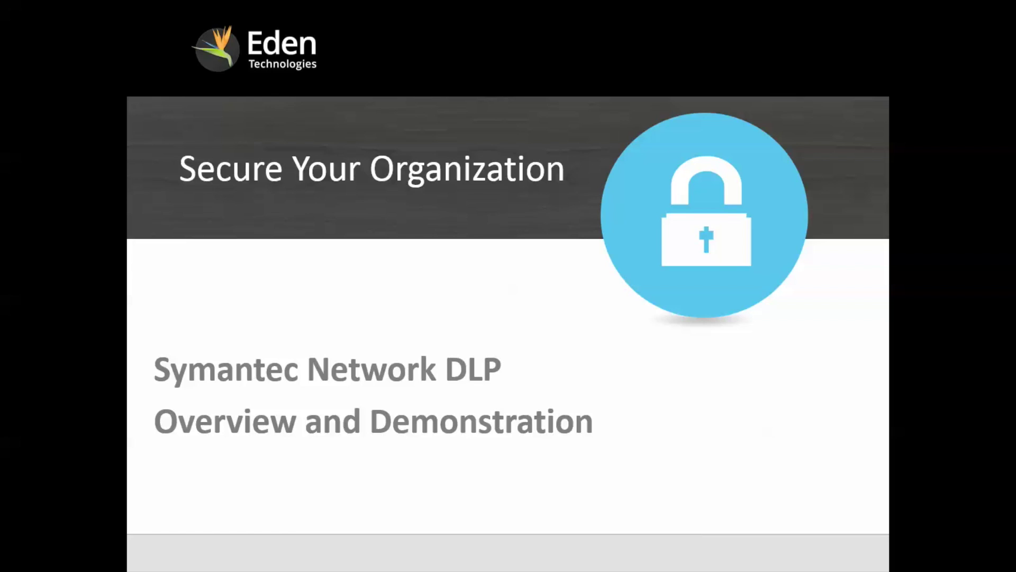
Advance the slideshow from the Secure Your Organization title slide to the Agenda slide.
{"action": "key", "text": "Right"}
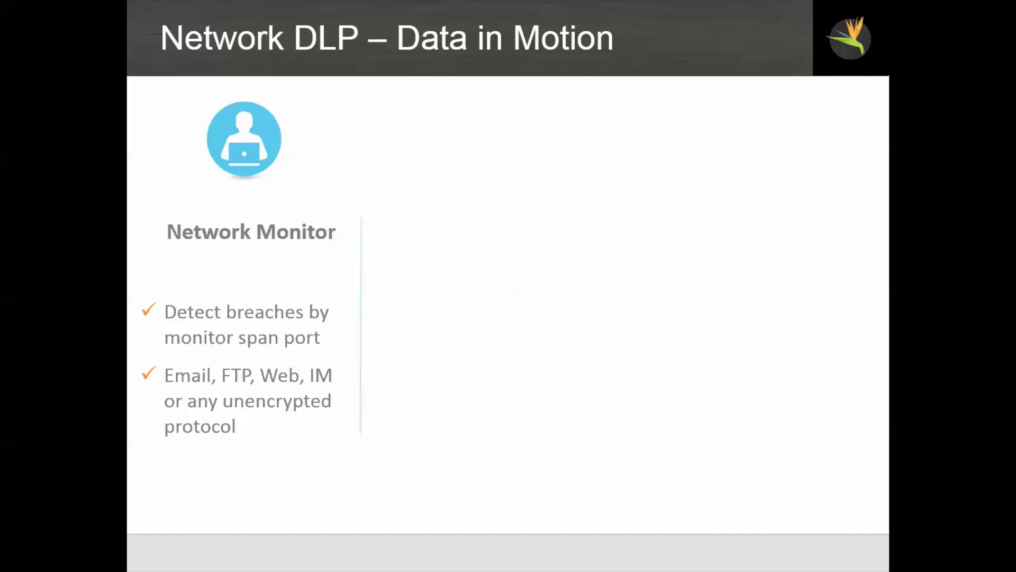
Build in the Network Prevent for Email column on the Network DLP – Data in Motion slide.
{"action": "key", "text": "Right"}
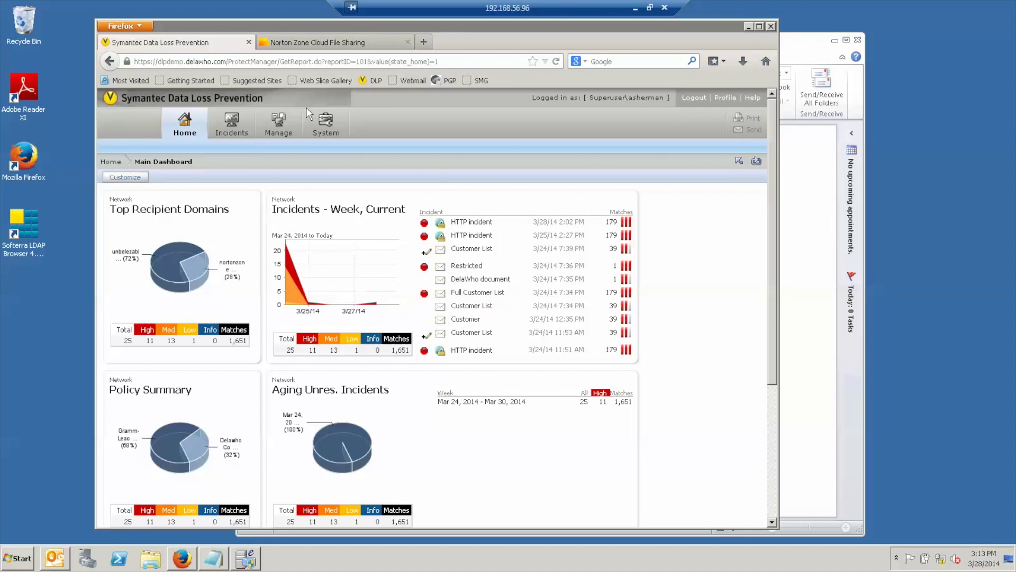
Open the Policy List from the Manage menu.
{"action": "mouse_move", "coordinate": [280, 124]}
{"action": "left_click", "coordinate": [281, 151]}
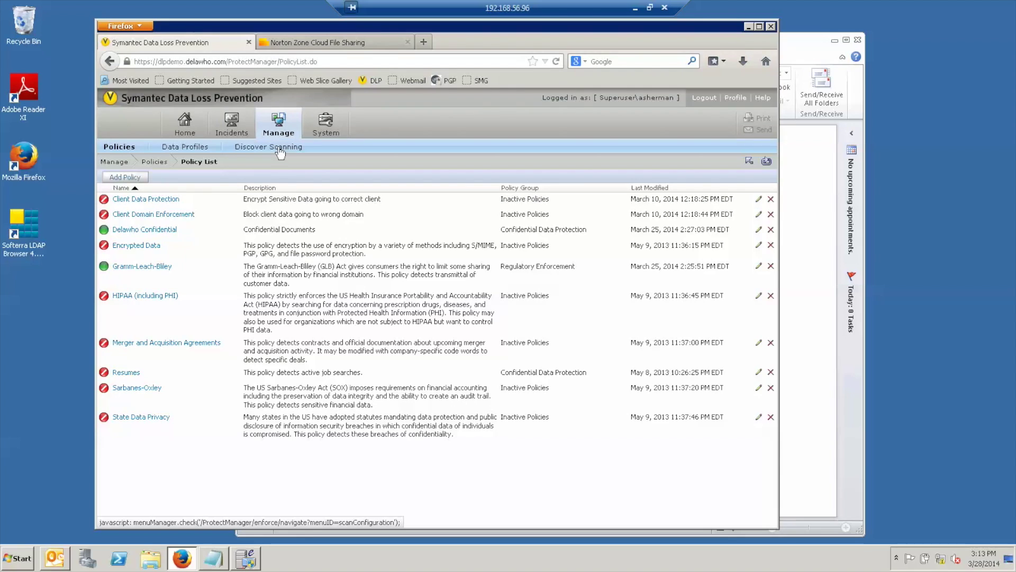
Review Gramm-Leach-Bliley's Hard Block Email PII and Web PII response rules, then cancel without saving.
{"action": "left_click", "coordinate": [143, 269]}
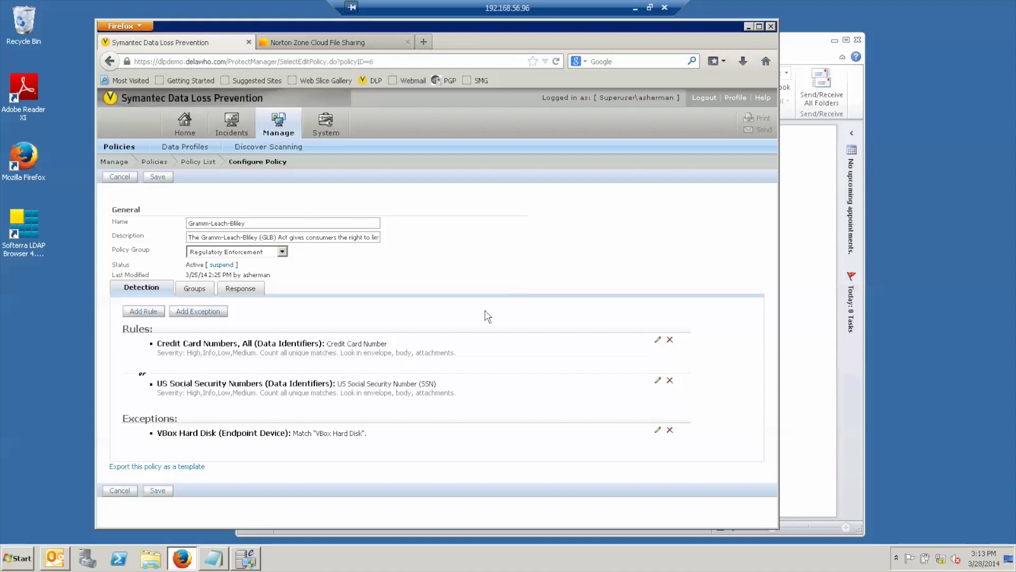
{"action": "left_click", "coordinate": [254, 293]}
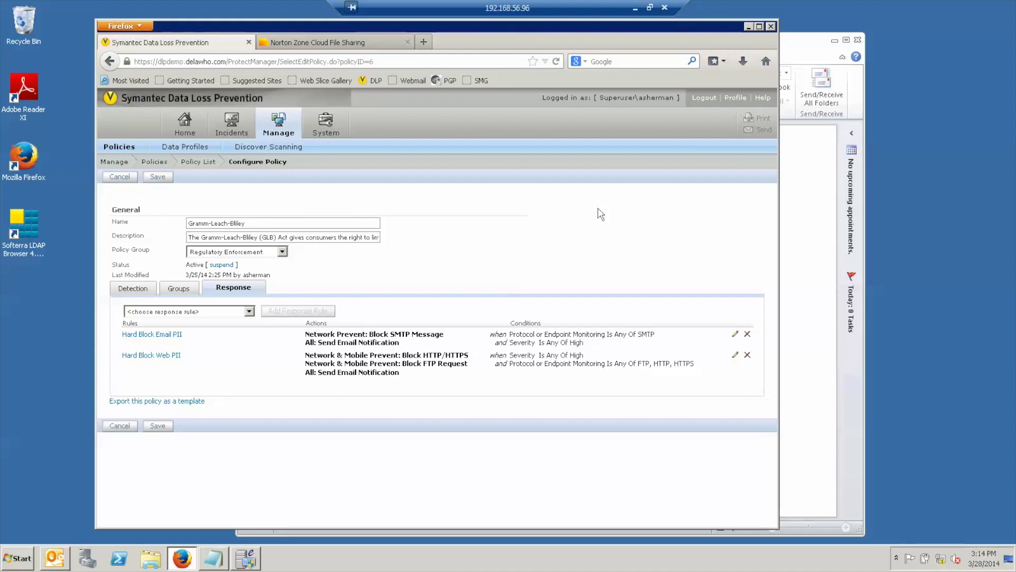
{"action": "left_click", "coordinate": [120, 180]}
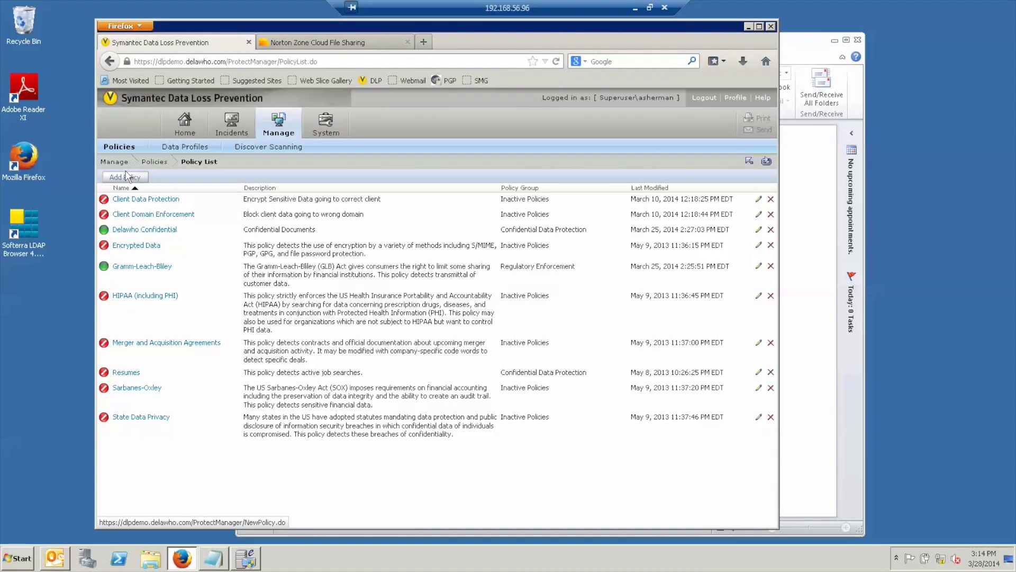
Review Delawho Confidential's Hard Block Email/Web Restricted response rules, then cancel back to the list.
{"action": "left_click", "coordinate": [143, 230]}
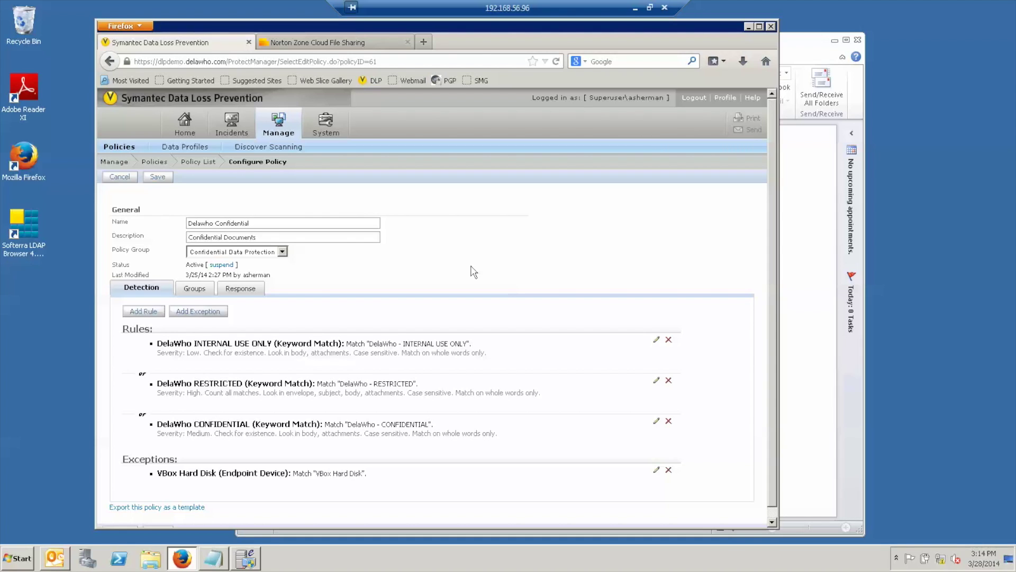
{"action": "left_click", "coordinate": [242, 288]}
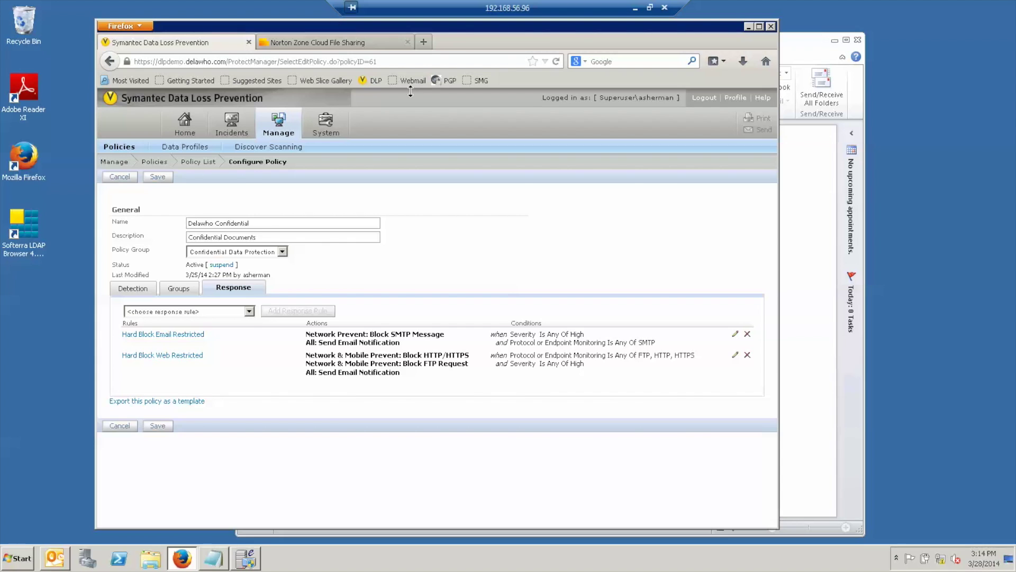
{"action": "left_click", "coordinate": [198, 161]}
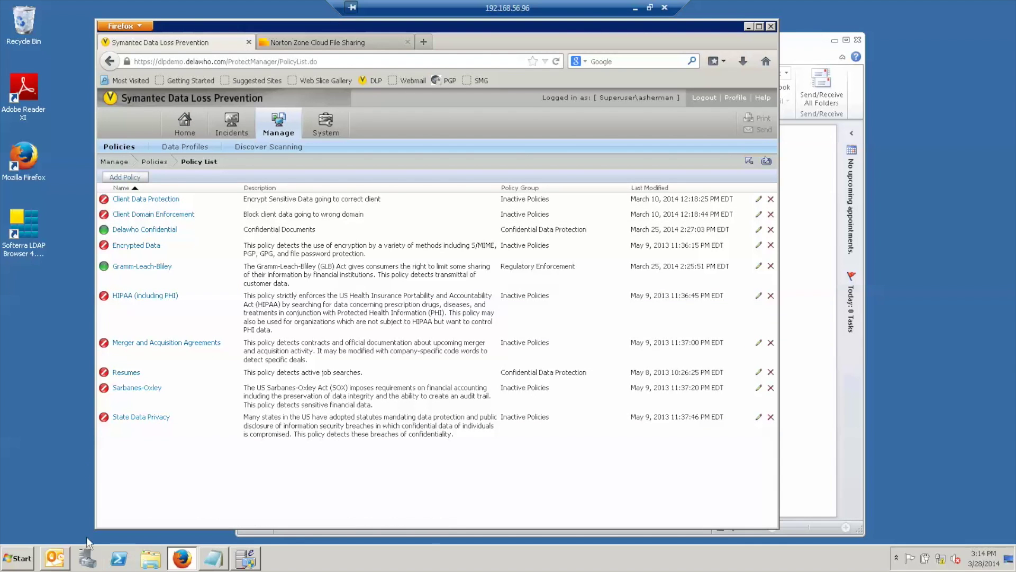
In Outlook, start a new e-mail to the outside recipient with subject 'Customer File'.
{"action": "left_click", "coordinate": [56, 558]}
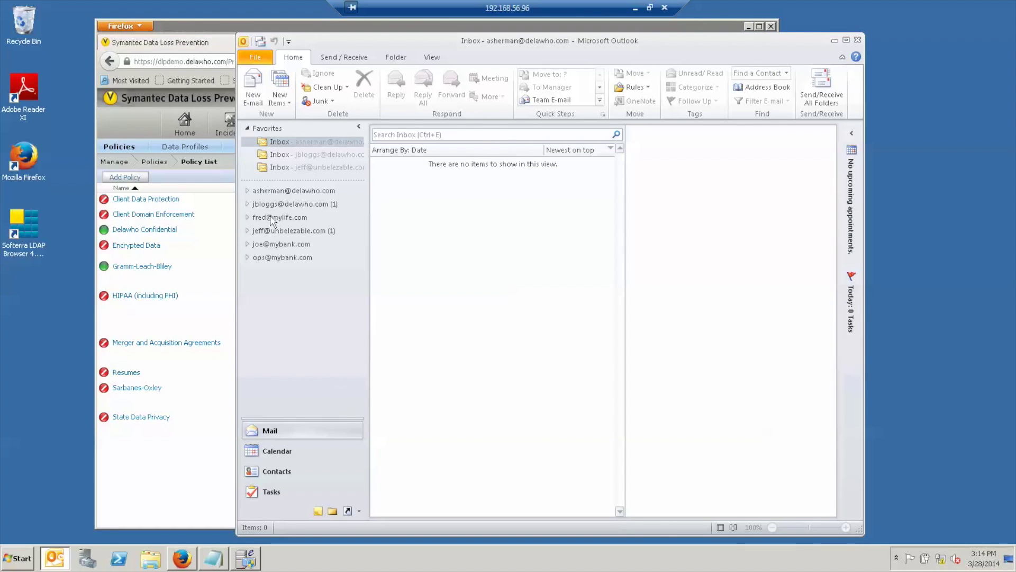
{"action": "left_click", "coordinate": [253, 85]}
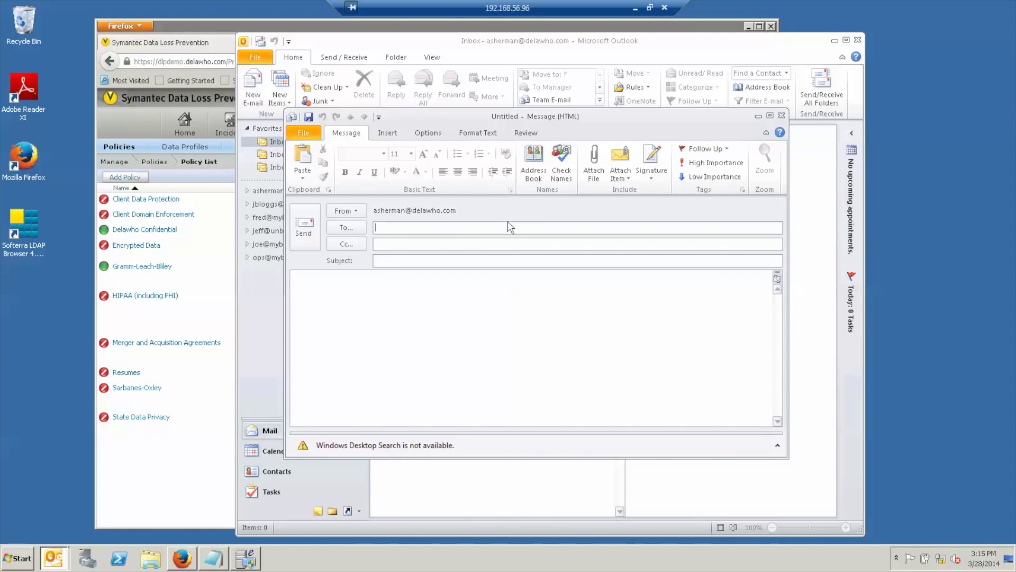
{"action": "type", "text": "jeff"}
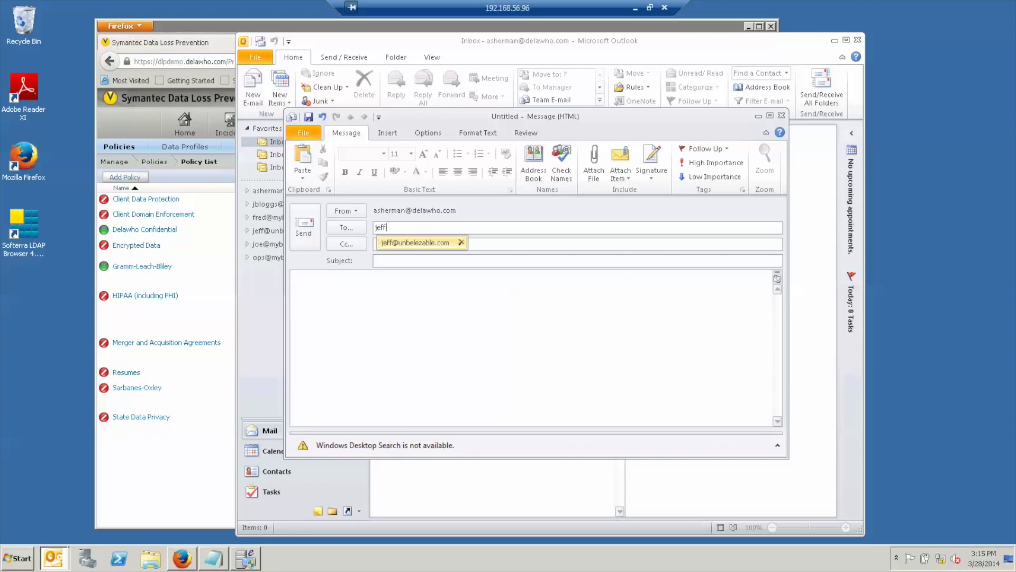
{"action": "key", "text": "Return"}
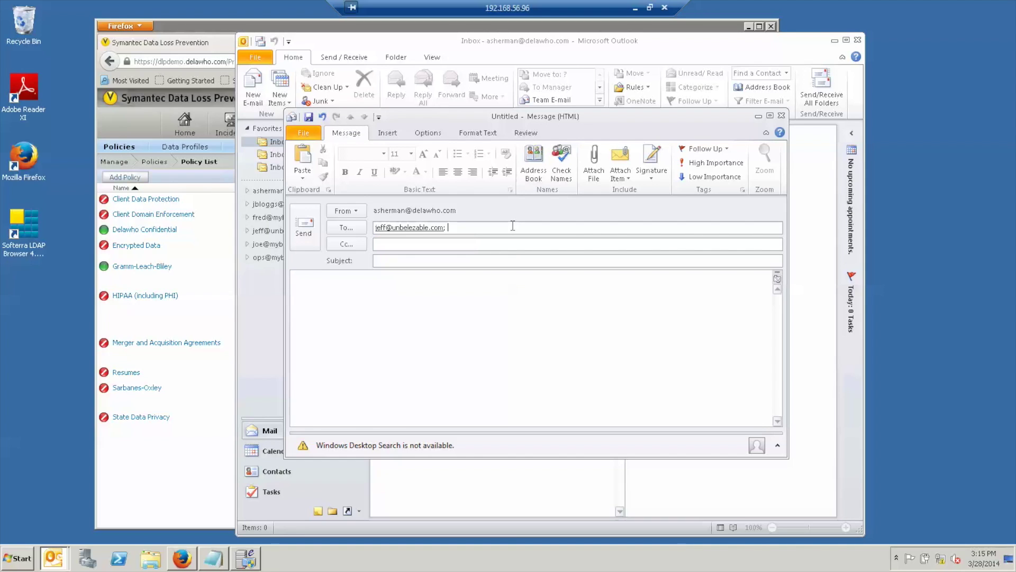
{"action": "type", "text": "Customer File"}
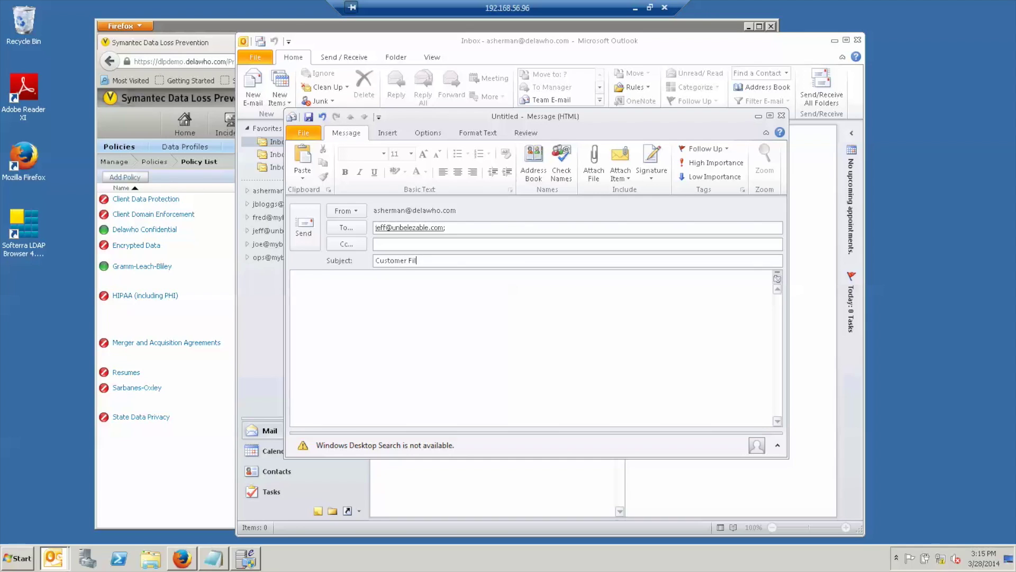
Attach CustomersForProcessing_Small.xlsx, add the note 'Here it is.', send it and fetch new mail.
{"action": "left_click", "coordinate": [593, 165]}
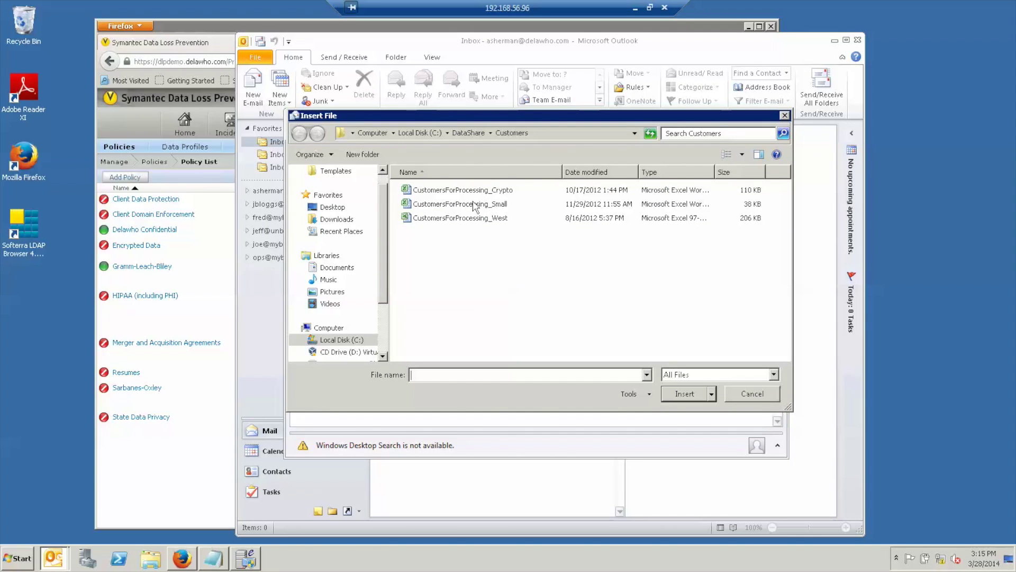
{"action": "double_click", "coordinate": [471, 204]}
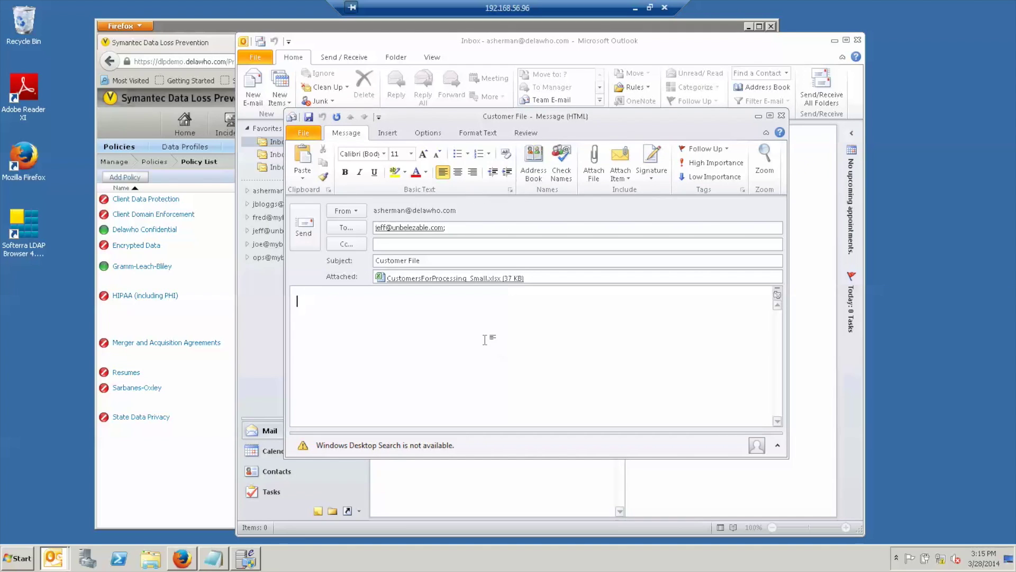
{"action": "type", "text": "Here it is."}
{"action": "key", "text": "Return"}
{"action": "left_click", "coordinate": [305, 228]}
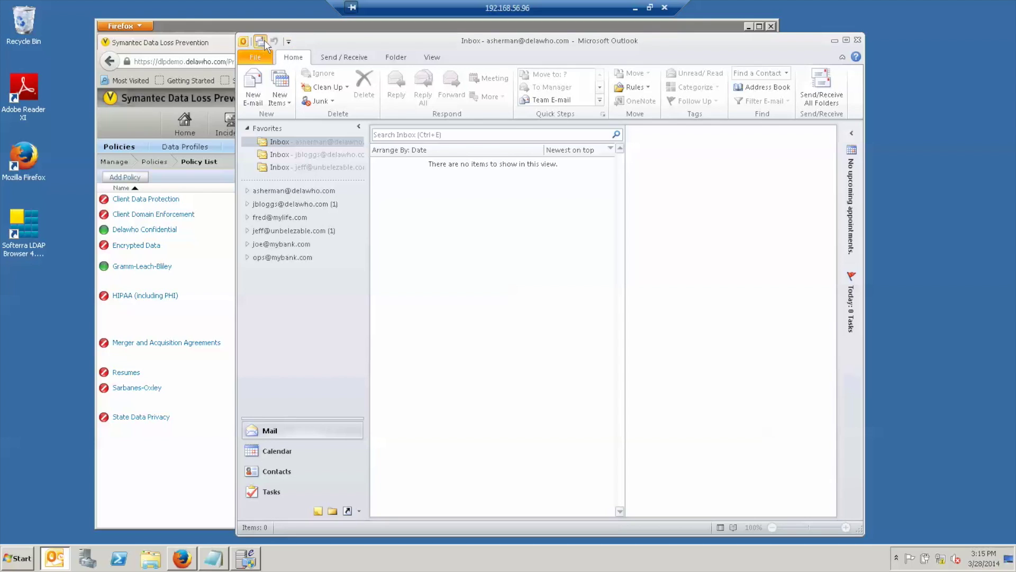
{"action": "left_click", "coordinate": [260, 41]}
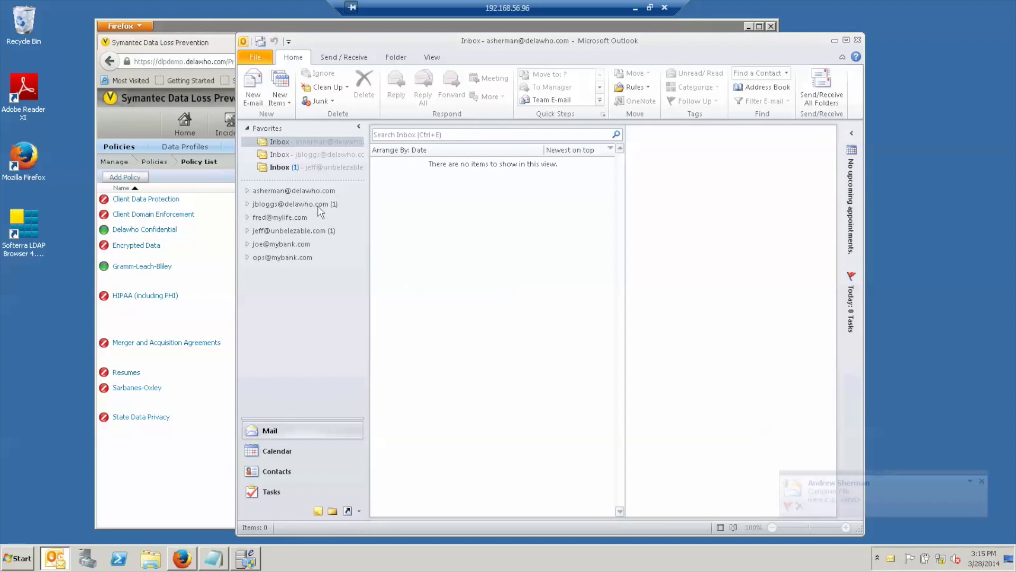
Check the recipient's inbox for the arrived Customer File message, then return and start a new e-mail.
{"action": "left_click", "coordinate": [281, 167]}
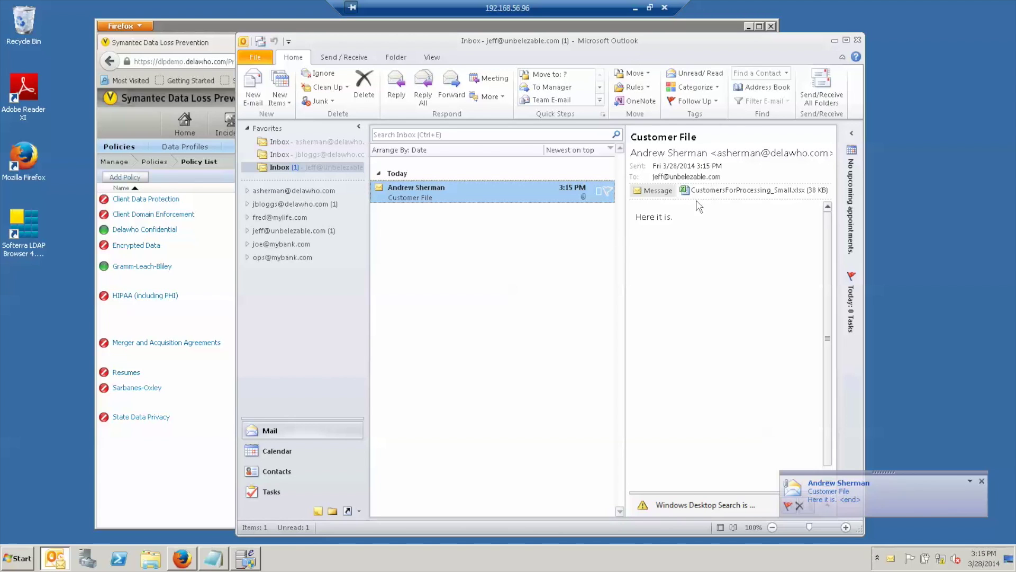
{"action": "left_click", "coordinate": [314, 142]}
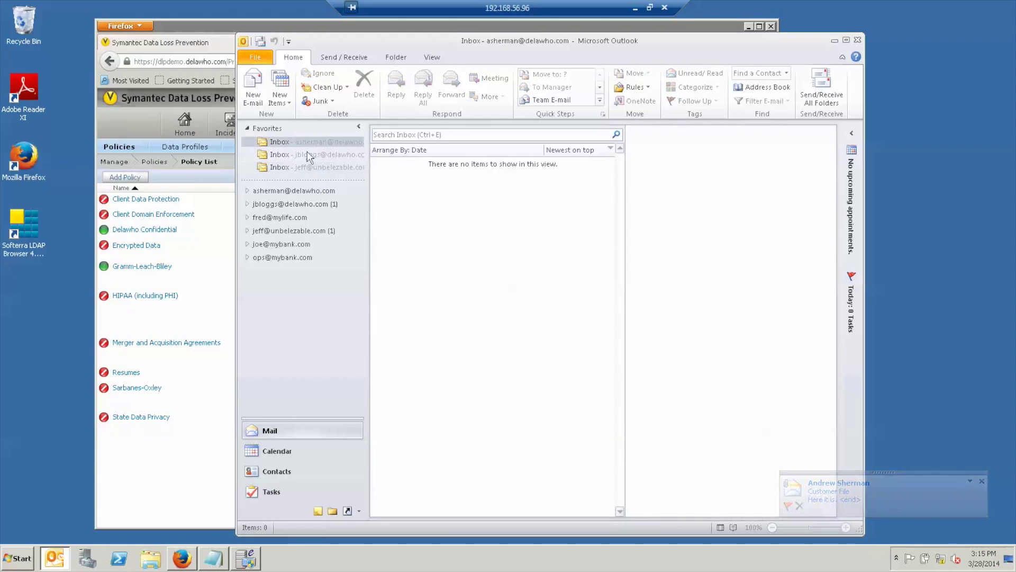
{"action": "left_click", "coordinate": [255, 87]}
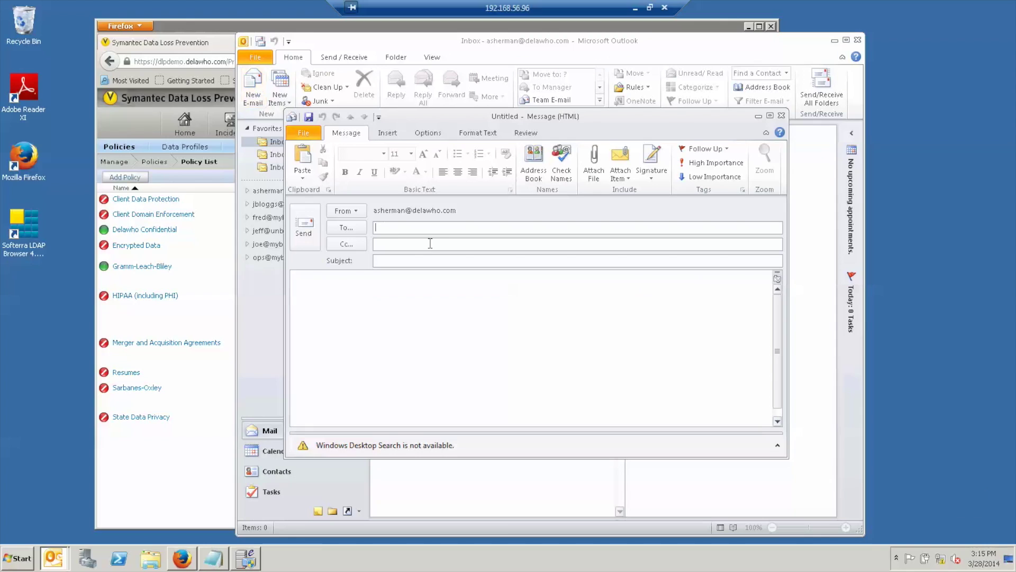
Send a 'Big File' e-mail with CustomersForProcessing_West.xls attached to the outside recipient.
{"action": "key", "text": "Tab"}
{"action": "key", "text": "Tab"}
{"action": "type", "text": "Big "}
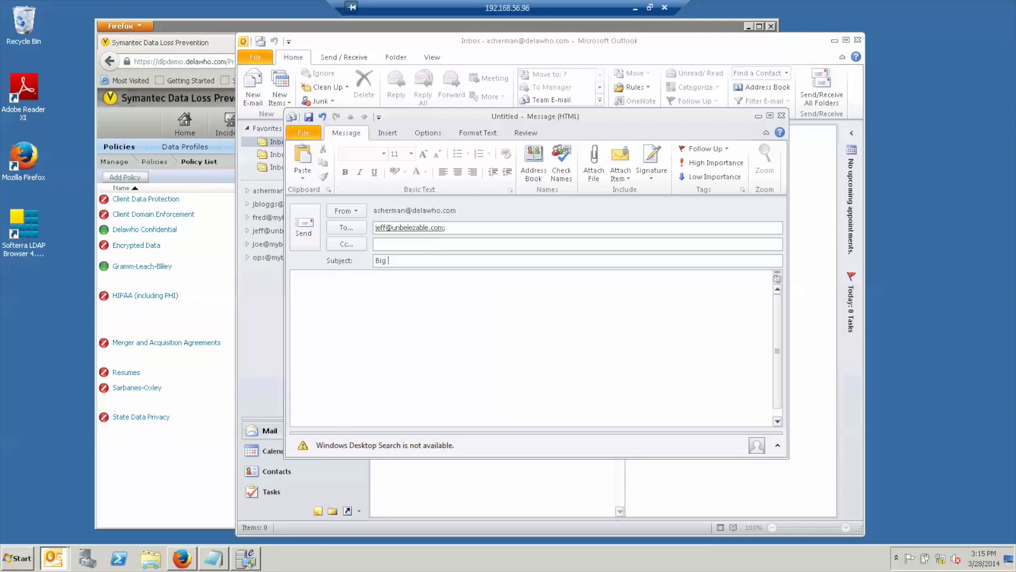
{"action": "type", "text": "File"}
{"action": "key", "text": "Tab"}
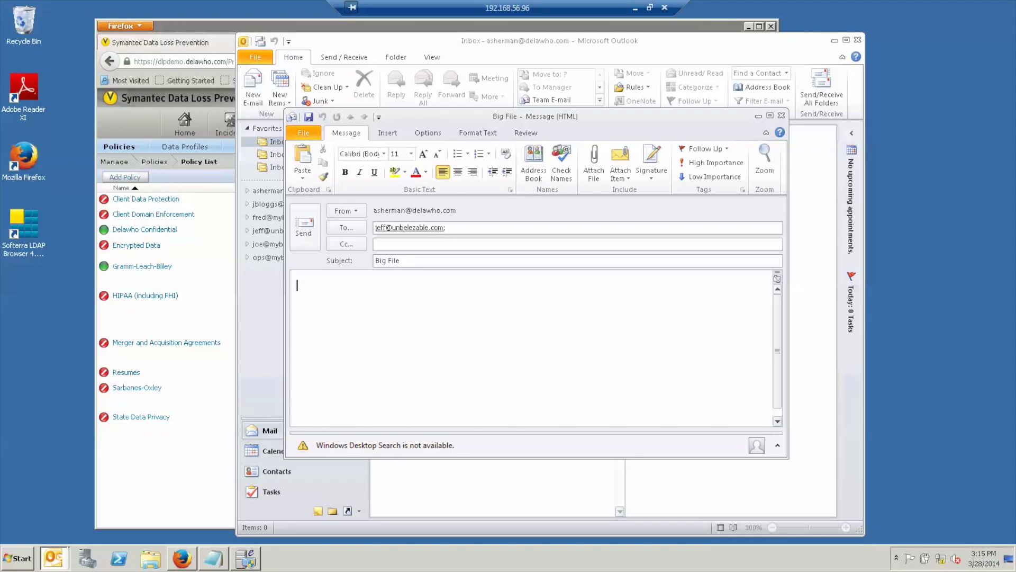
{"action": "left_click", "coordinate": [589, 178]}
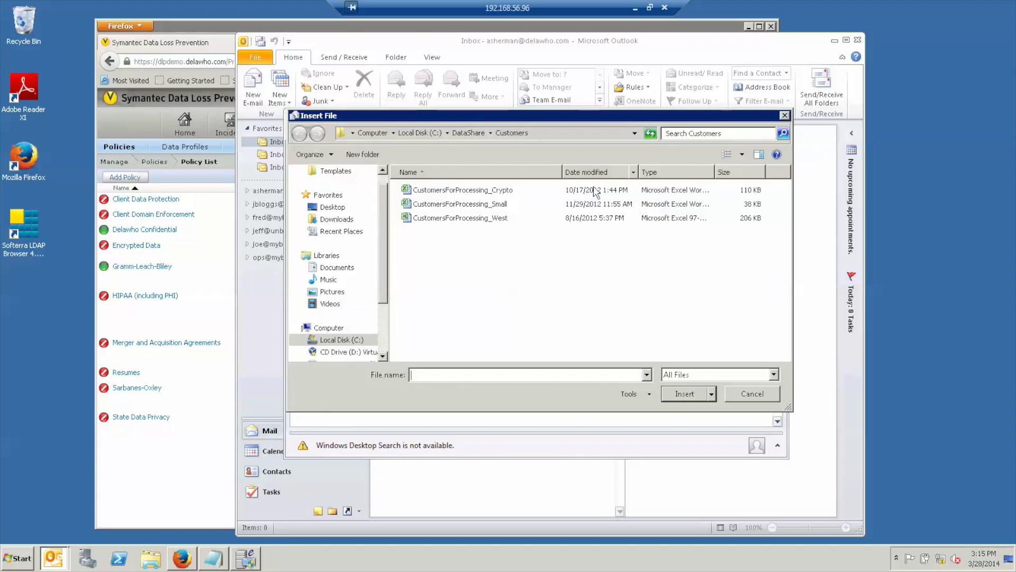
{"action": "double_click", "coordinate": [450, 219]}
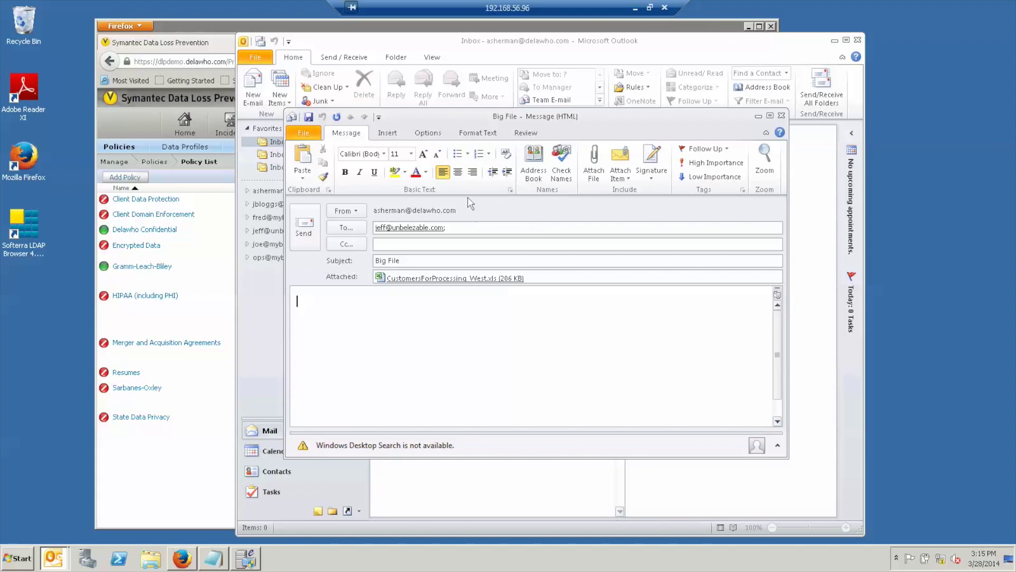
{"action": "left_click", "coordinate": [303, 227]}
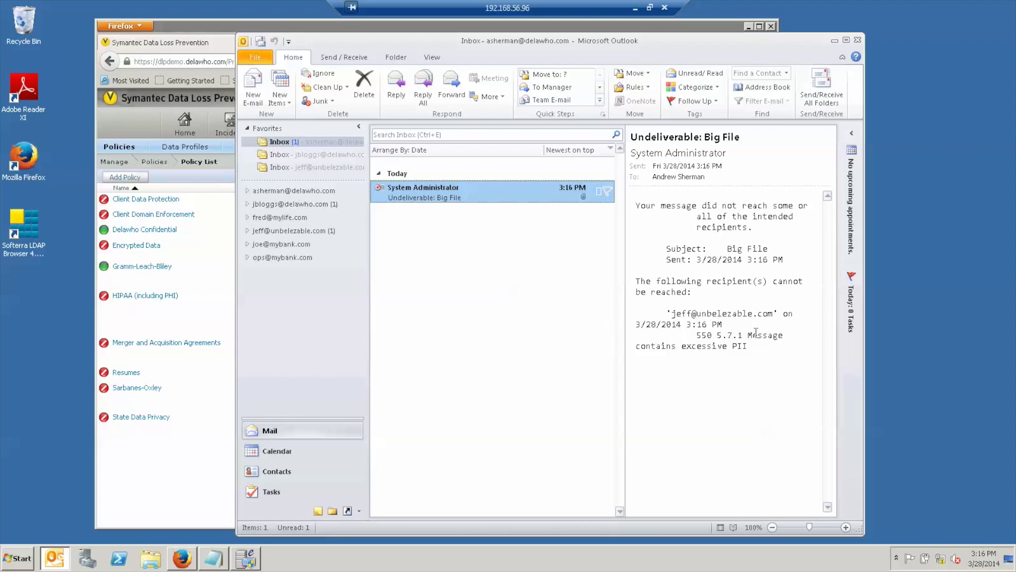
Fetch mail and read the postmaster notice blocking Big File, including its attached original message.
{"action": "left_click", "coordinate": [260, 42]}
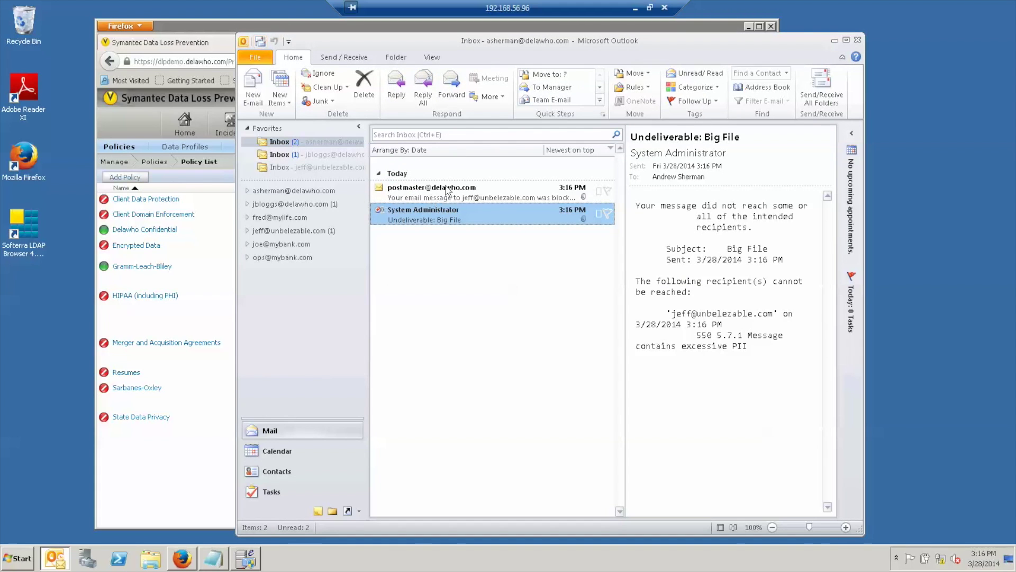
{"action": "double_click", "coordinate": [483, 193]}
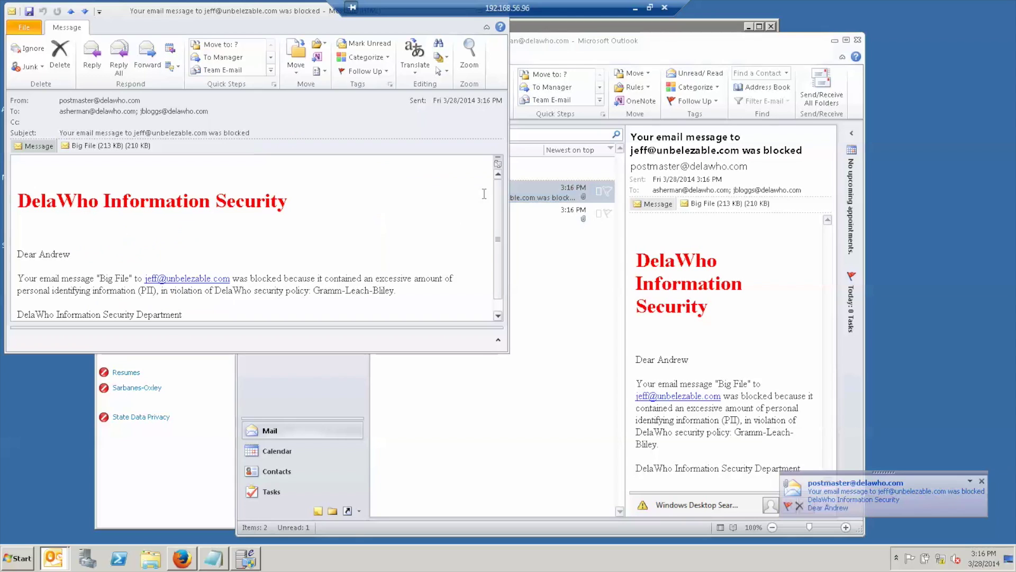
{"action": "left_click_drag", "start_coordinate": [292, 12], "coordinate": [552, 78]}
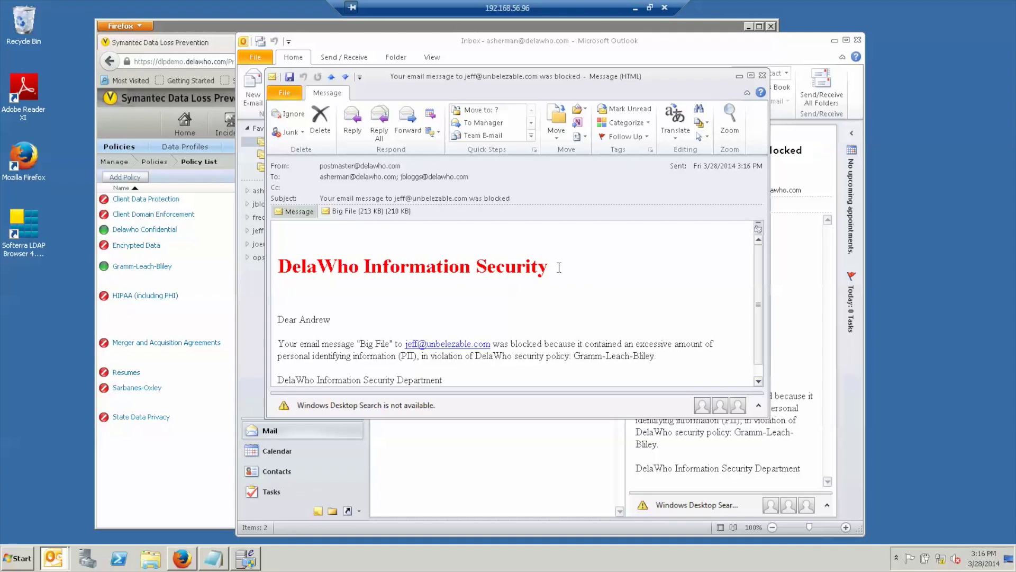
{"action": "double_click", "coordinate": [351, 212]}
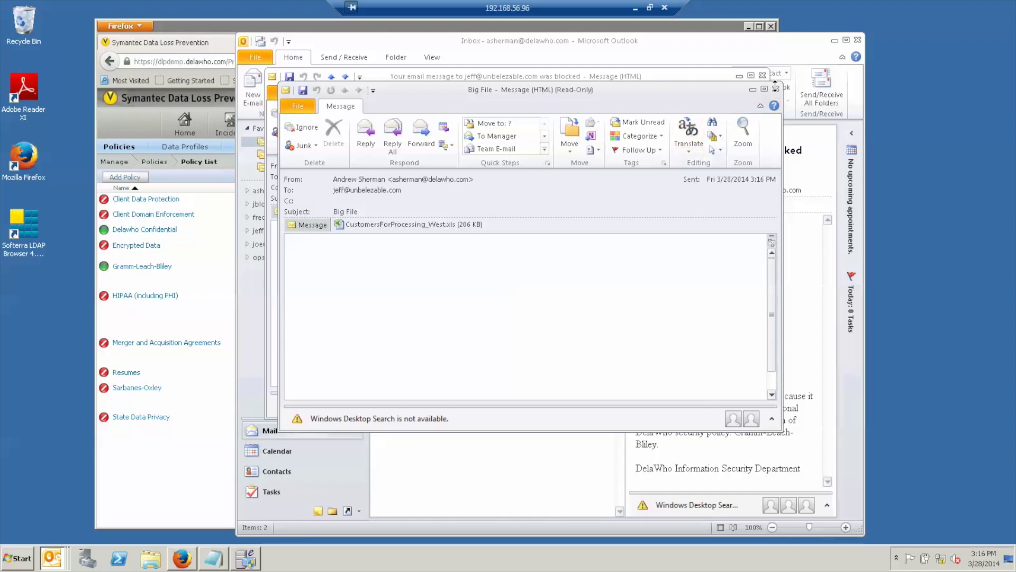
{"action": "left_click", "coordinate": [775, 89]}
{"action": "left_click", "coordinate": [761, 77]}
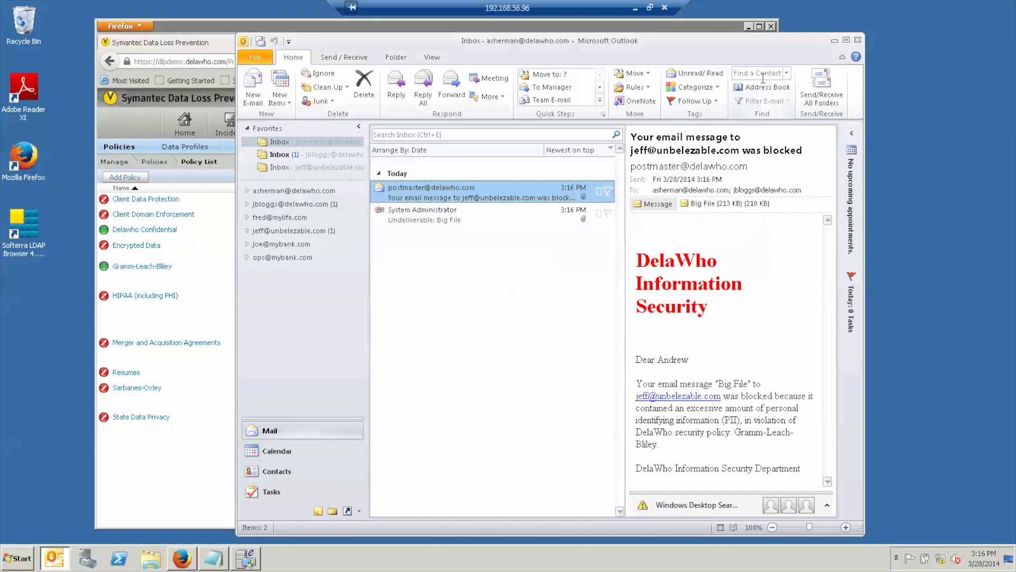
View the same blocked-email notice in the other recipient's inbox, then return to the sender's inbox.
{"action": "left_click", "coordinate": [280, 155]}
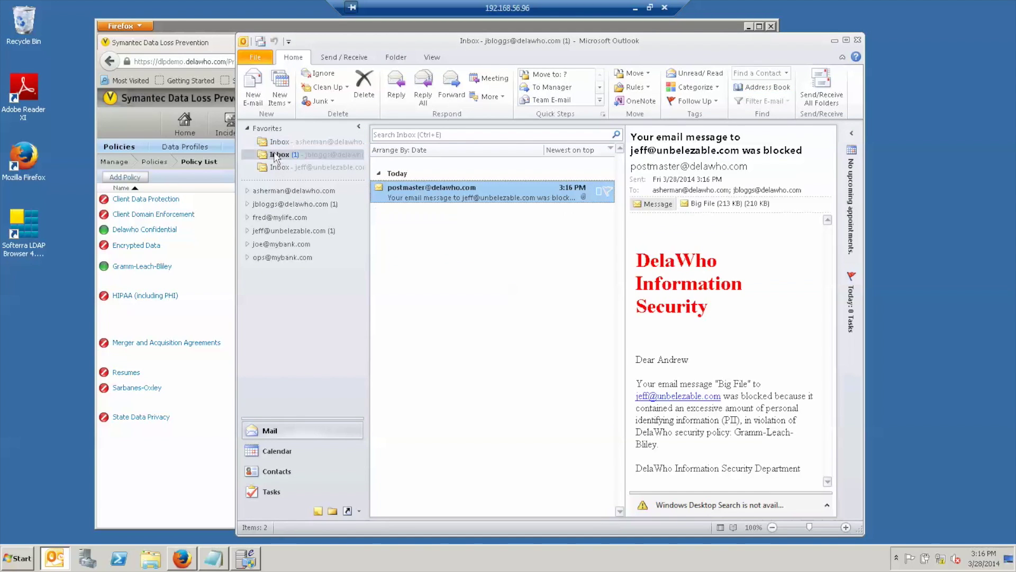
{"action": "double_click", "coordinate": [494, 188]}
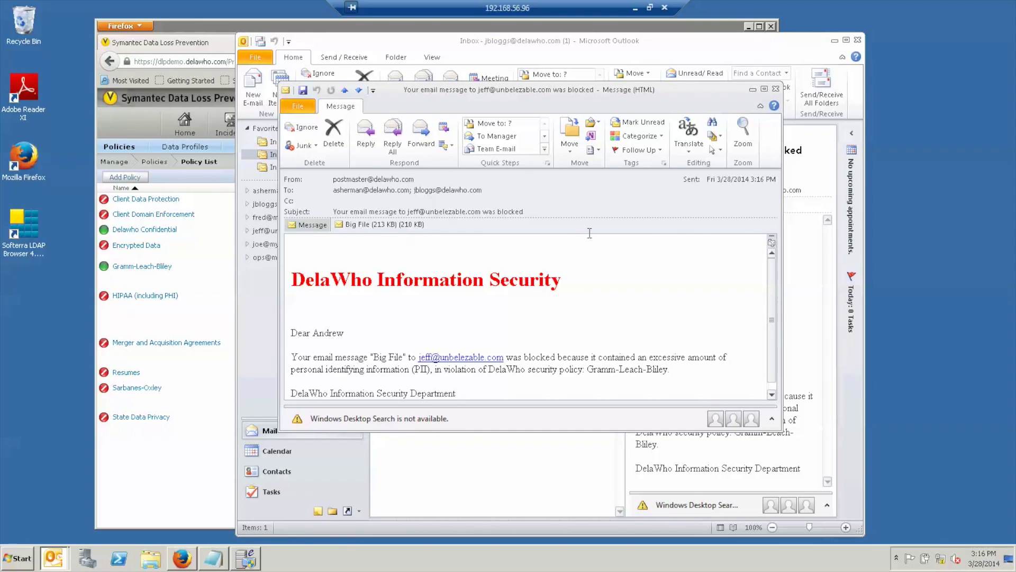
{"action": "left_click", "coordinate": [776, 88]}
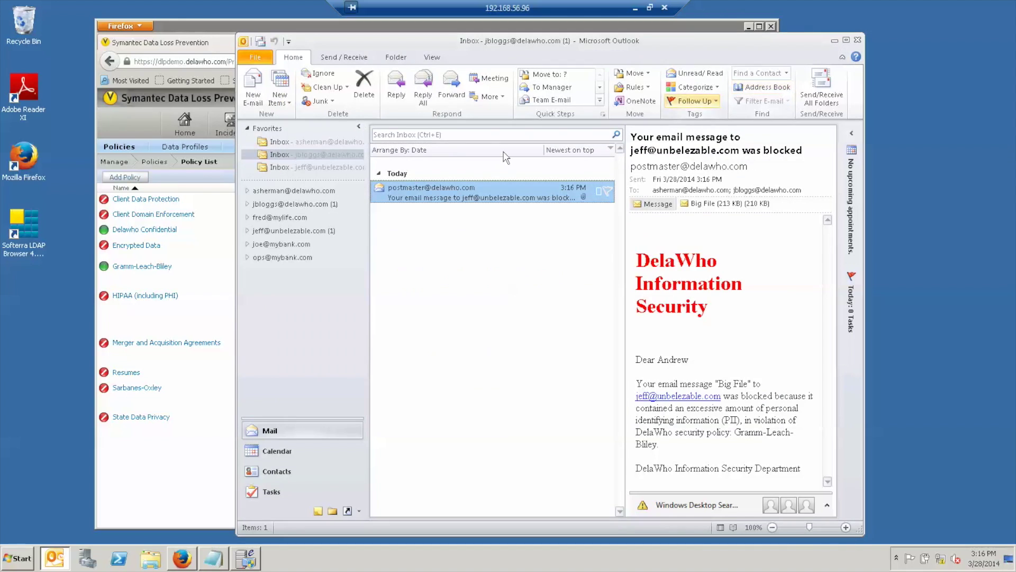
{"action": "left_click", "coordinate": [323, 142]}
Start a new e-mail to the external recipient with subject 'Conf Doc'.
{"action": "left_click", "coordinate": [253, 88]}
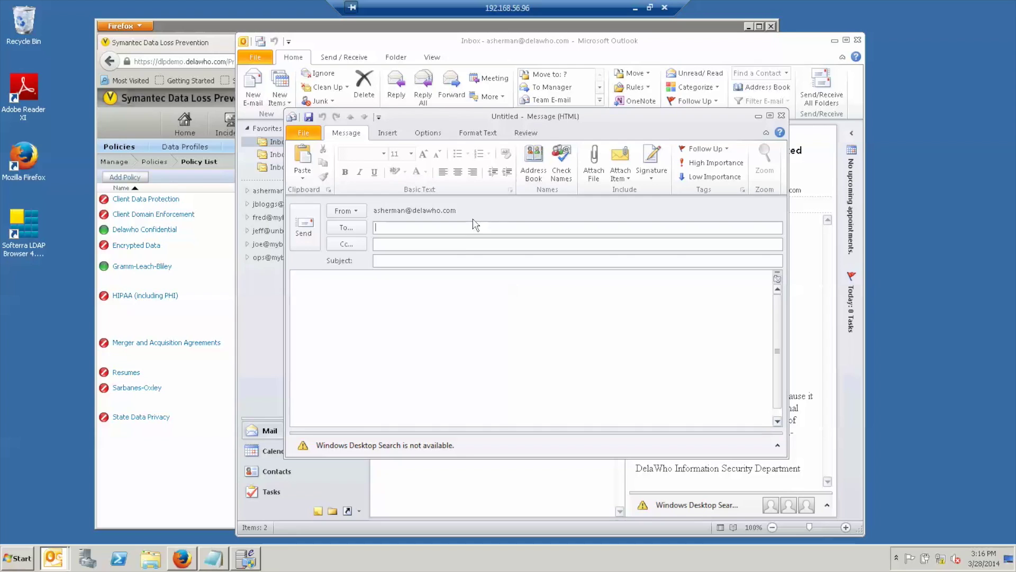
{"action": "type", "text": "je"}
{"action": "key", "text": "Return"}
{"action": "key", "text": "Tab"}
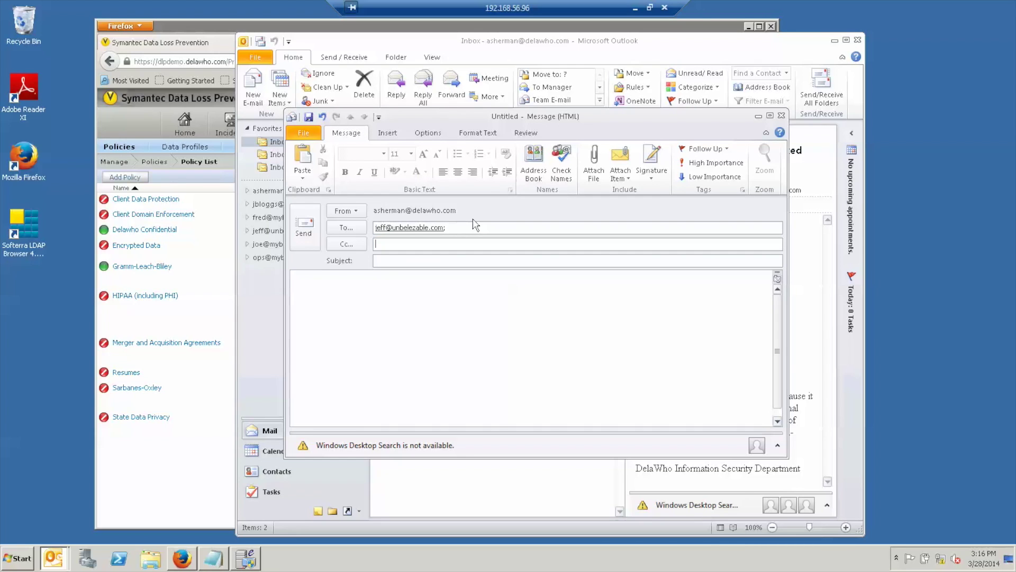
{"action": "type", "text": "Conf Doc"}
{"action": "key", "text": "Tab"}
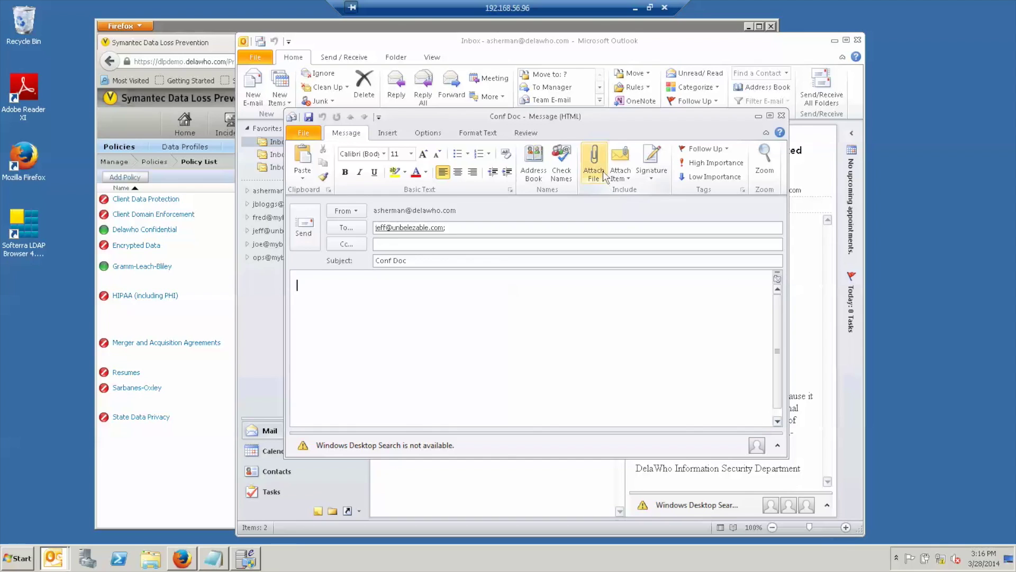
Attach Confidential Test.docx from DataShare > Internal Docs and send the message.
{"action": "left_click", "coordinate": [594, 158]}
{"action": "left_click", "coordinate": [468, 133]}
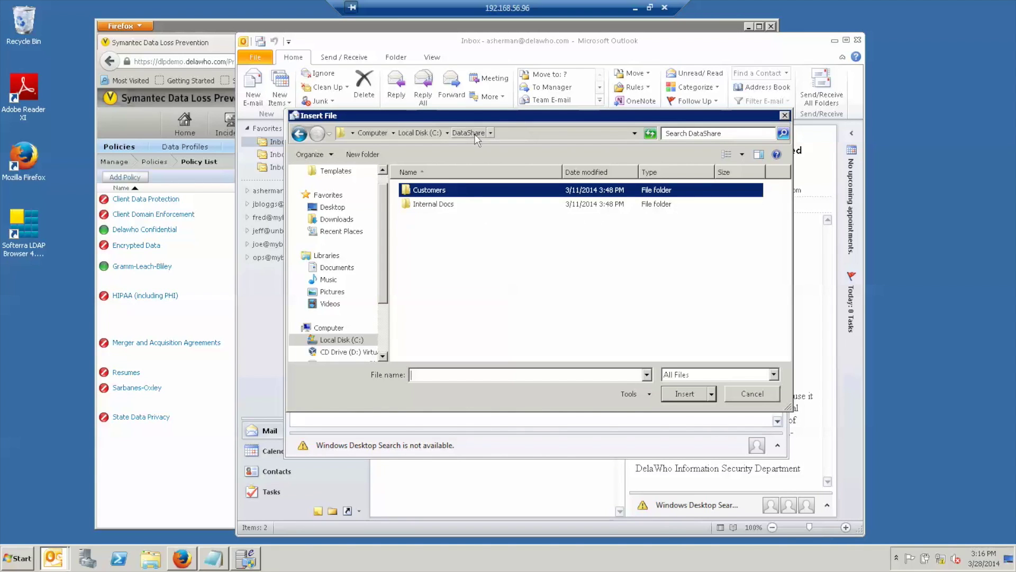
{"action": "double_click", "coordinate": [444, 204]}
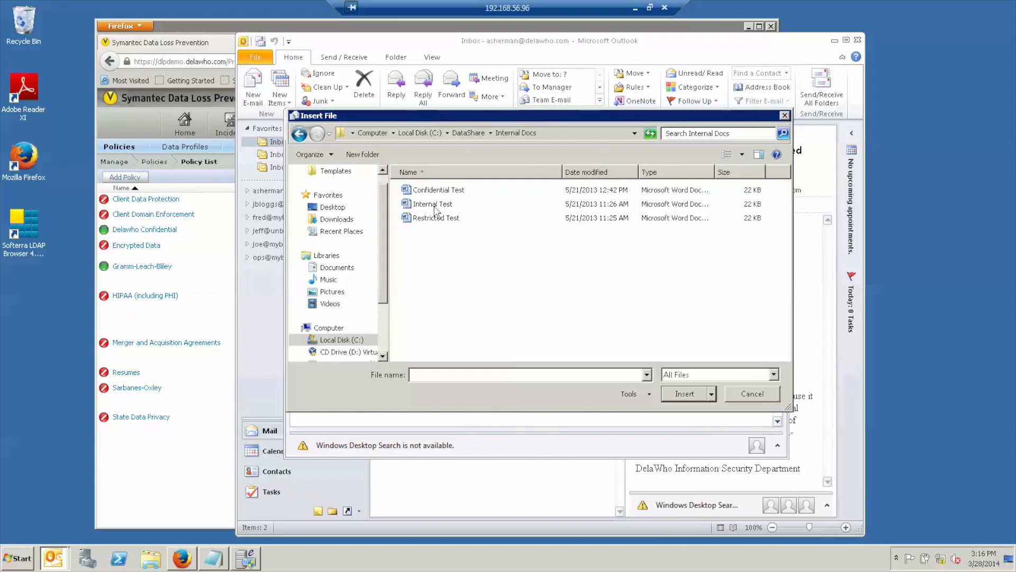
{"action": "left_click", "coordinate": [438, 206]}
{"action": "double_click", "coordinate": [439, 191]}
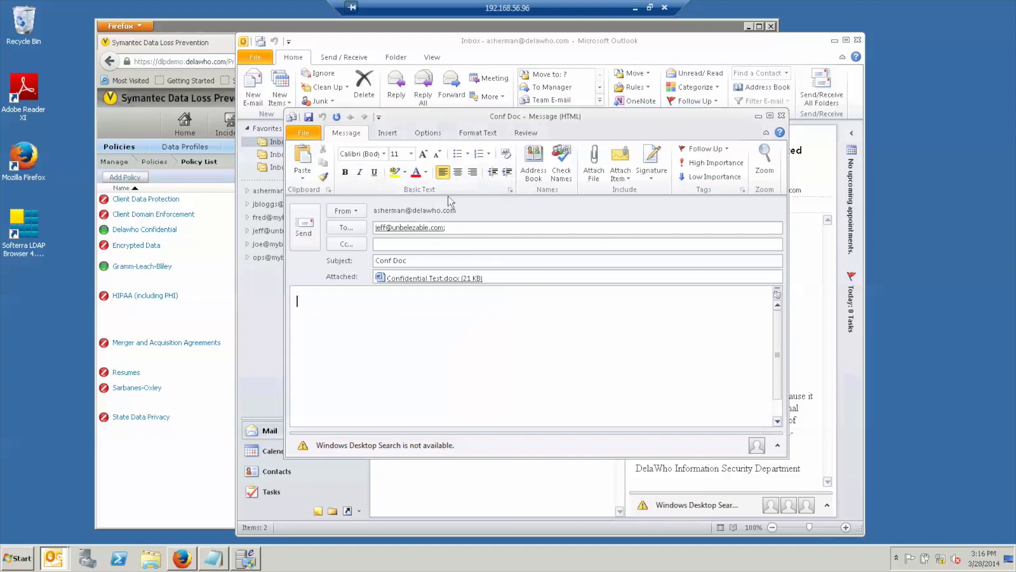
{"action": "left_click", "coordinate": [313, 221]}
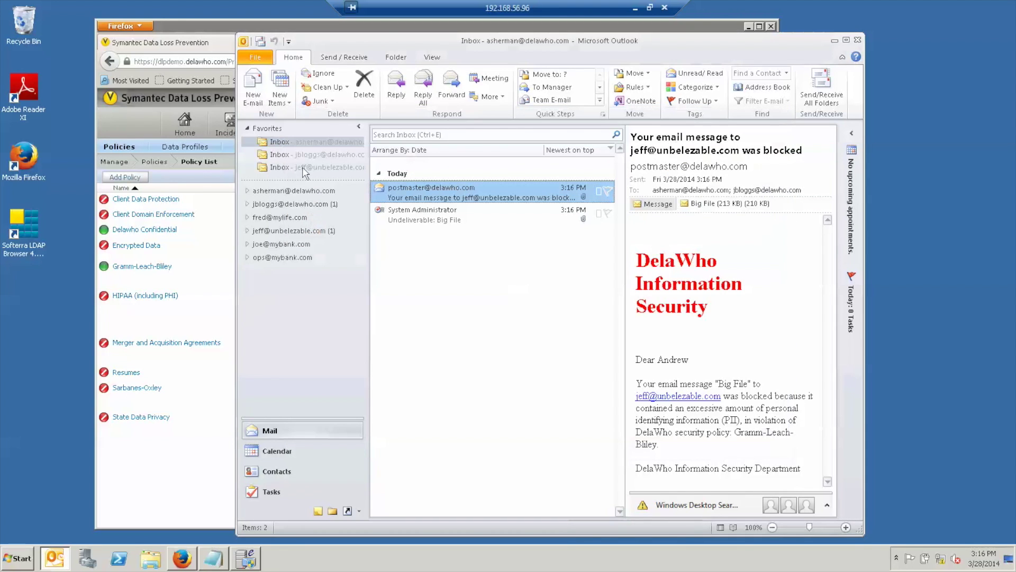
Send/receive mail, confirm Conf Doc reached the external recipient's inbox, and return.
{"action": "left_click", "coordinate": [260, 41]}
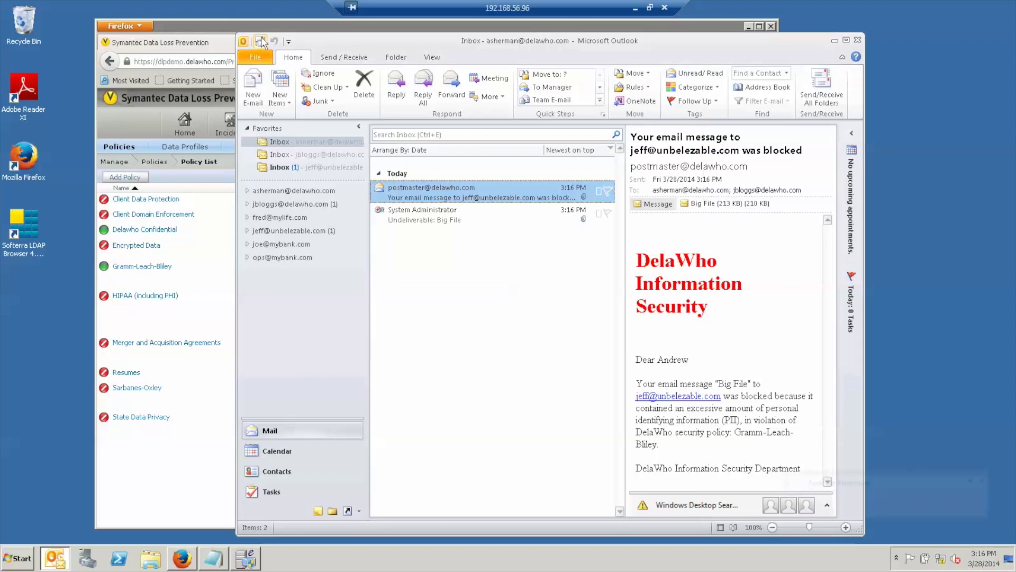
{"action": "left_click", "coordinate": [308, 166]}
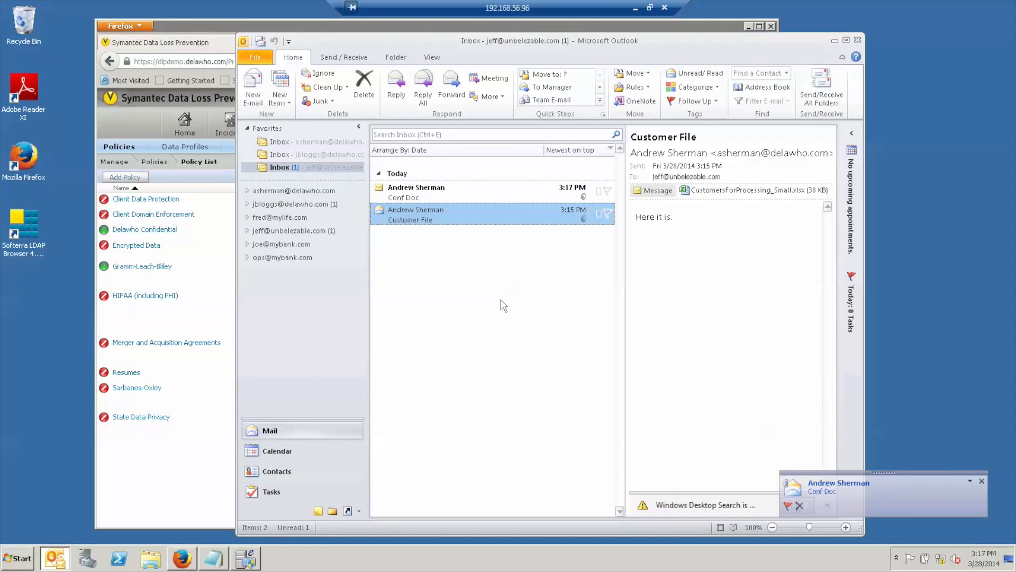
{"action": "left_click", "coordinate": [306, 140]}
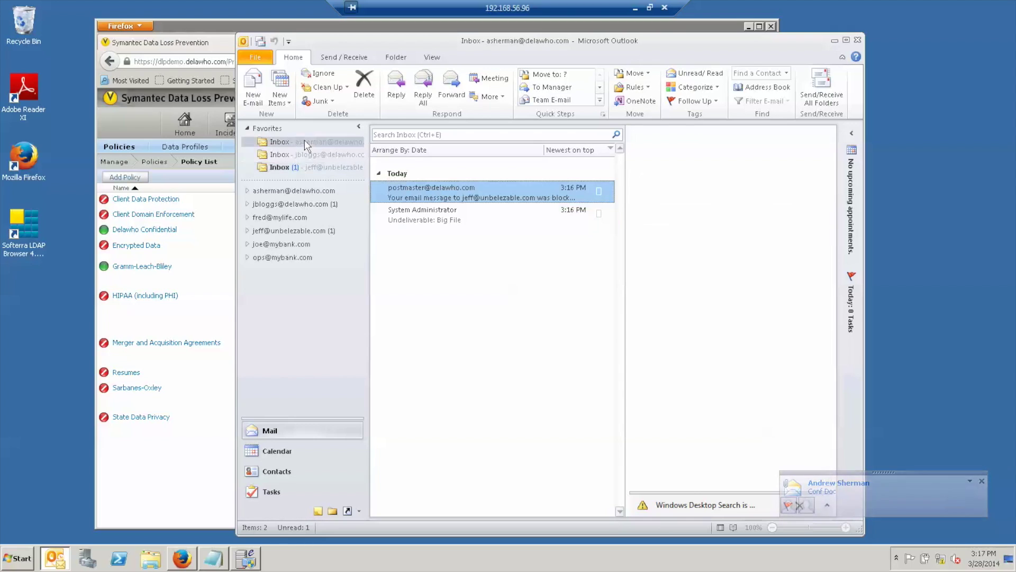
Address a new email to the external recipient with the subject 'Restricted'.
{"action": "left_click", "coordinate": [253, 86]}
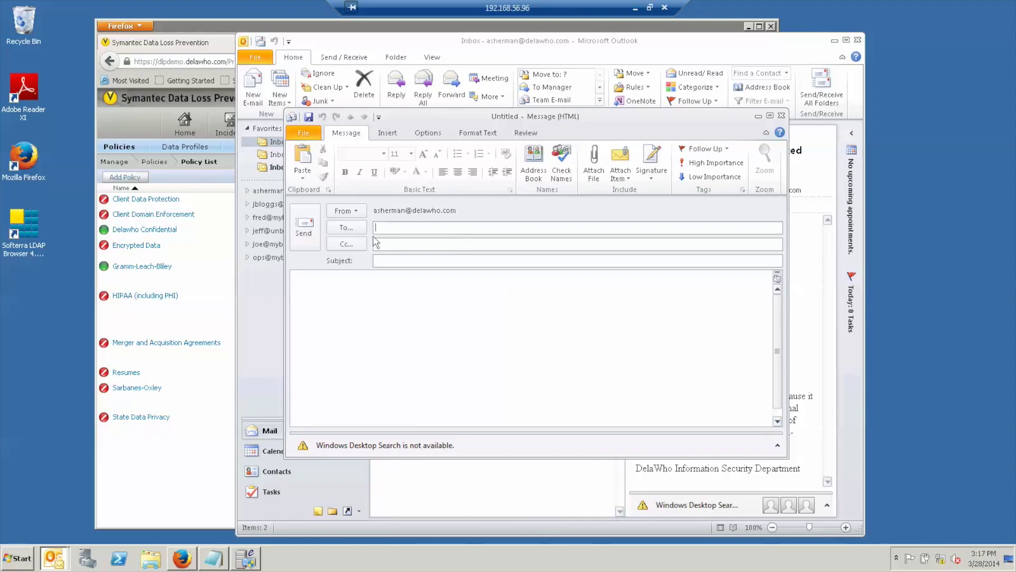
{"action": "type", "text": "jeff"}
{"action": "key", "text": "Return"}
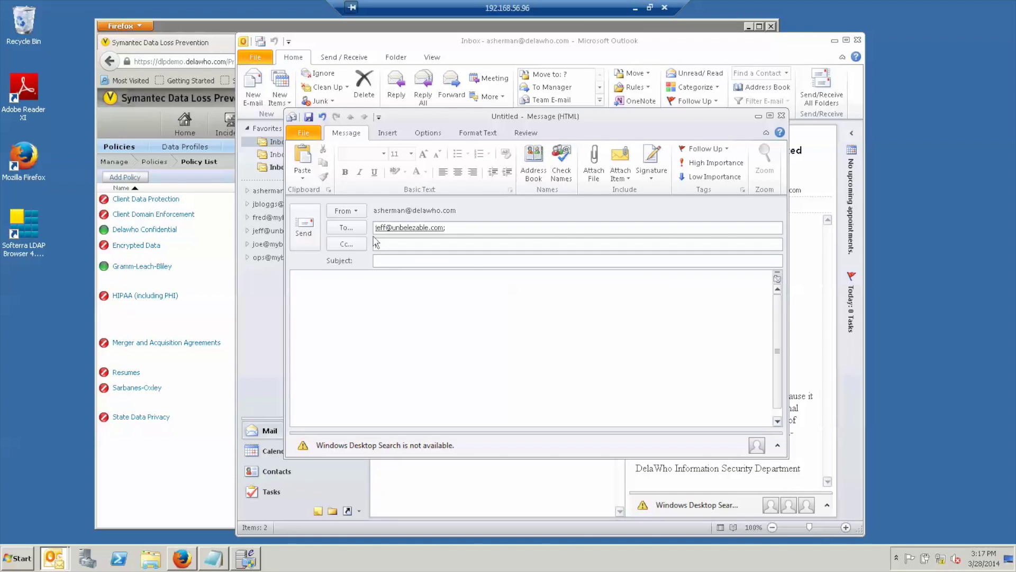
{"action": "key", "text": "Tab"}
{"action": "type", "text": "Restricted"}
{"action": "key", "text": "Tab"}
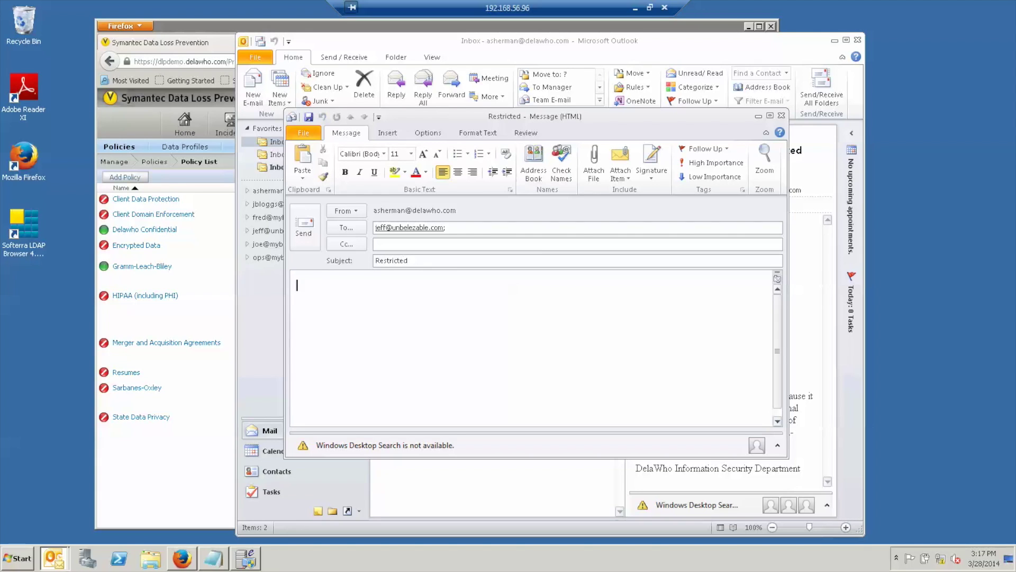
Attach Restricted Test.docx, send the email, and view the Undeliverable: Restricted bounce.
{"action": "left_click", "coordinate": [593, 164]}
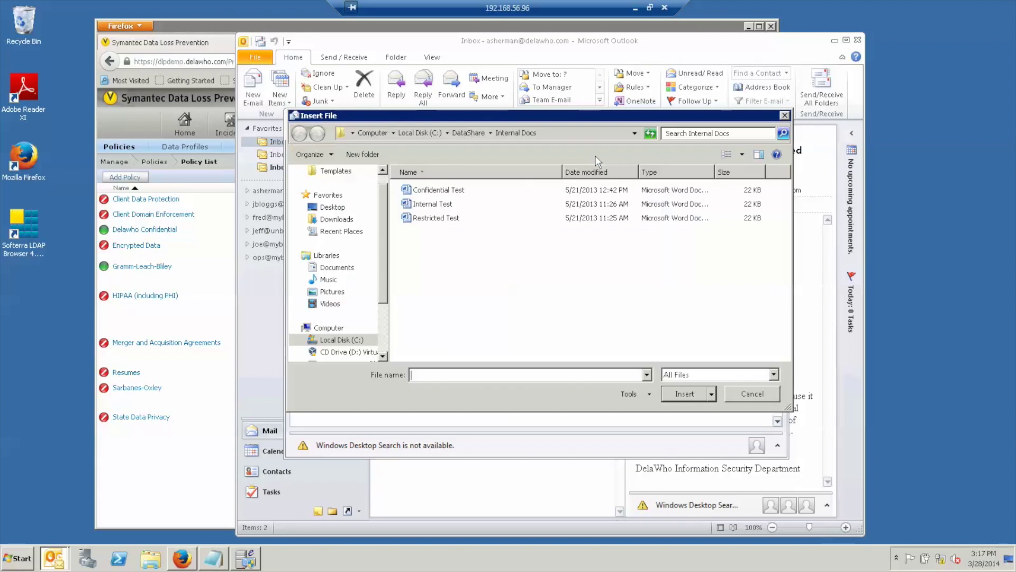
{"action": "left_click", "coordinate": [434, 220]}
{"action": "double_click", "coordinate": [434, 219]}
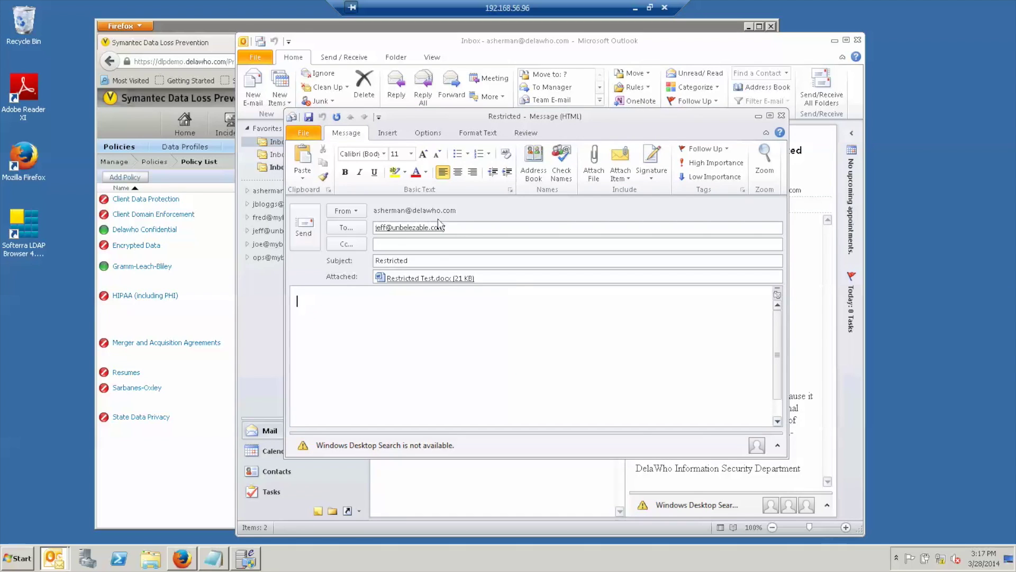
{"action": "left_click", "coordinate": [304, 224]}
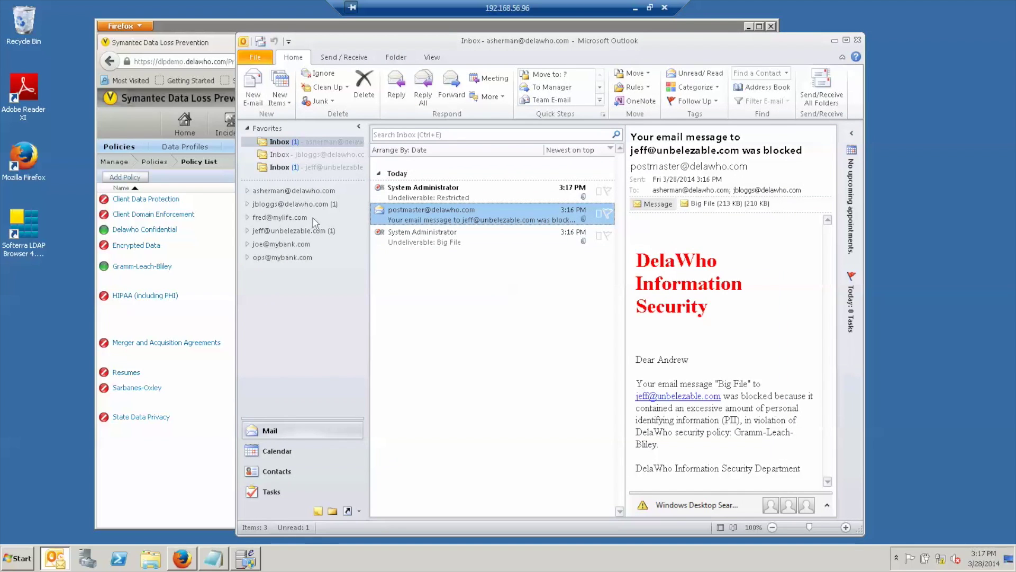
{"action": "left_click", "coordinate": [473, 199]}
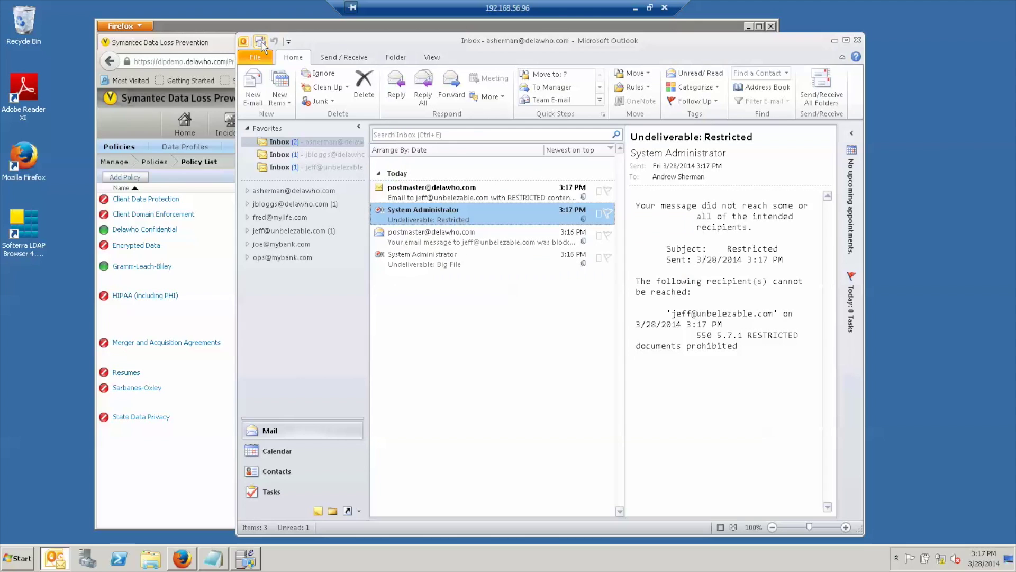
Read the restricted-content block notice in both the sender's and the manager's inbox.
{"action": "double_click", "coordinate": [470, 196]}
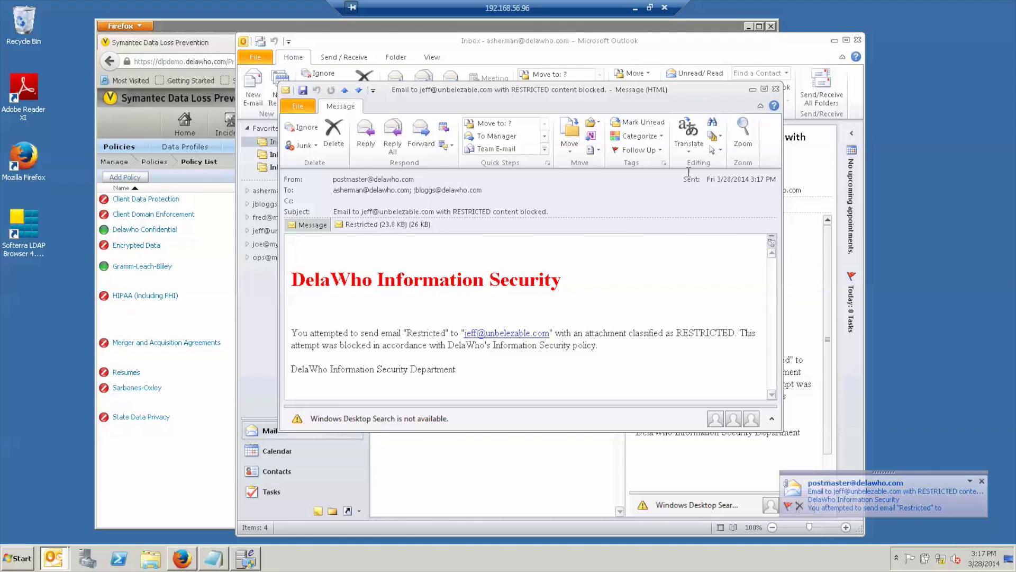
{"action": "key", "text": "Escape"}
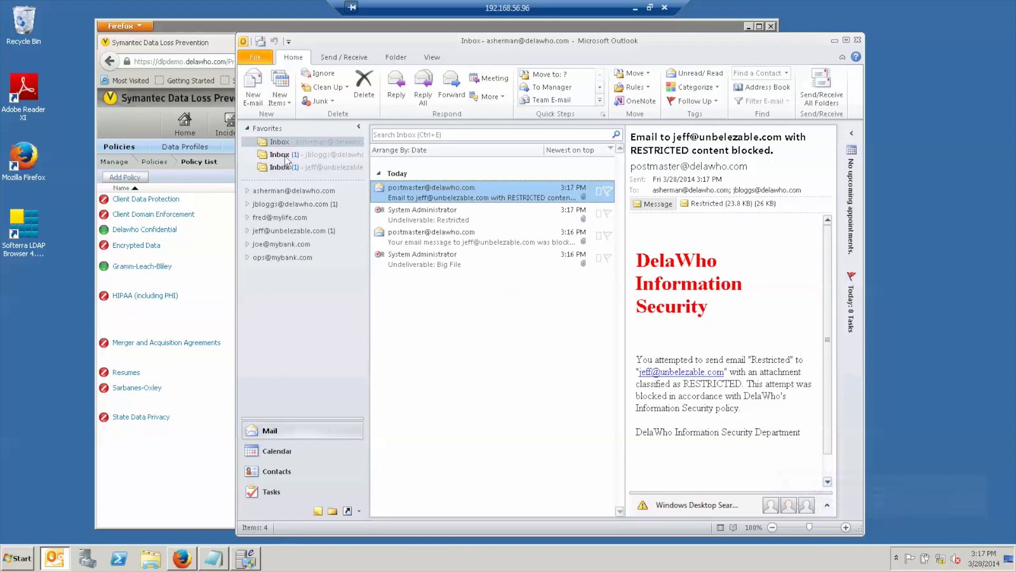
{"action": "left_click", "coordinate": [281, 154]}
{"action": "double_click", "coordinate": [403, 191]}
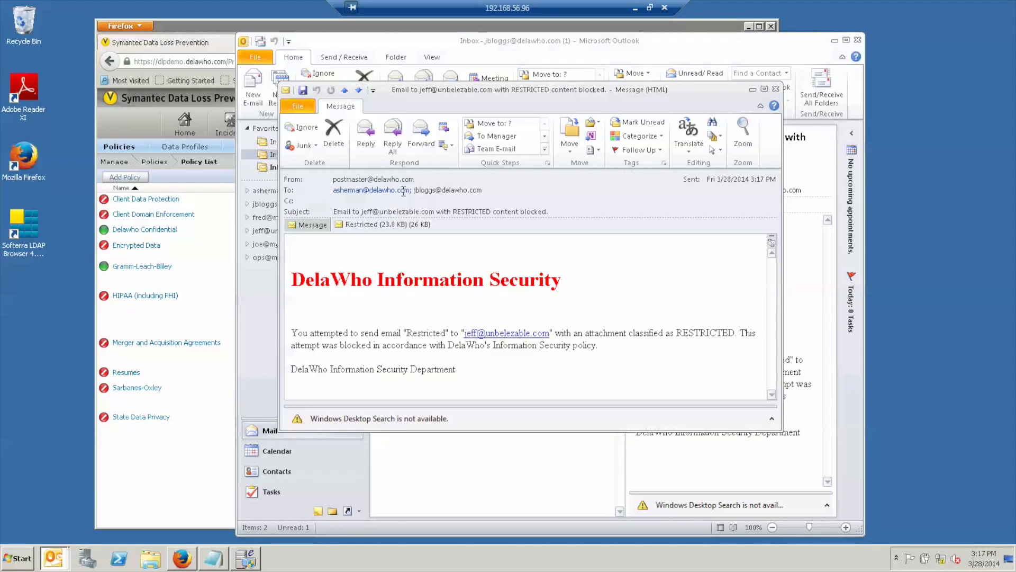
{"action": "left_click", "coordinate": [776, 90]}
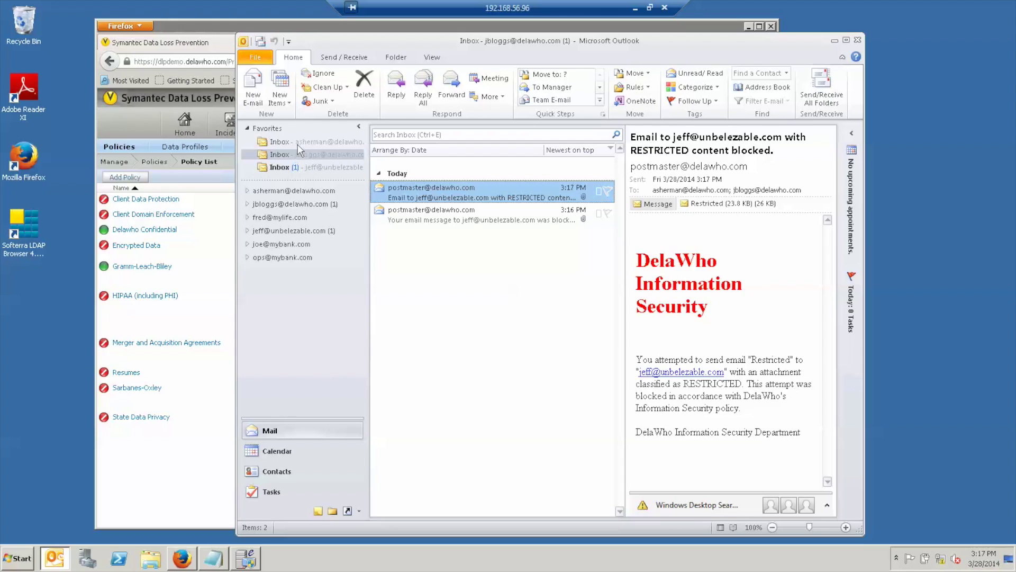
{"action": "left_click", "coordinate": [296, 141]}
Show Network Incidents – New sorted by Sent ascending, and open the Customer File incident.
{"action": "left_click", "coordinate": [206, 36]}
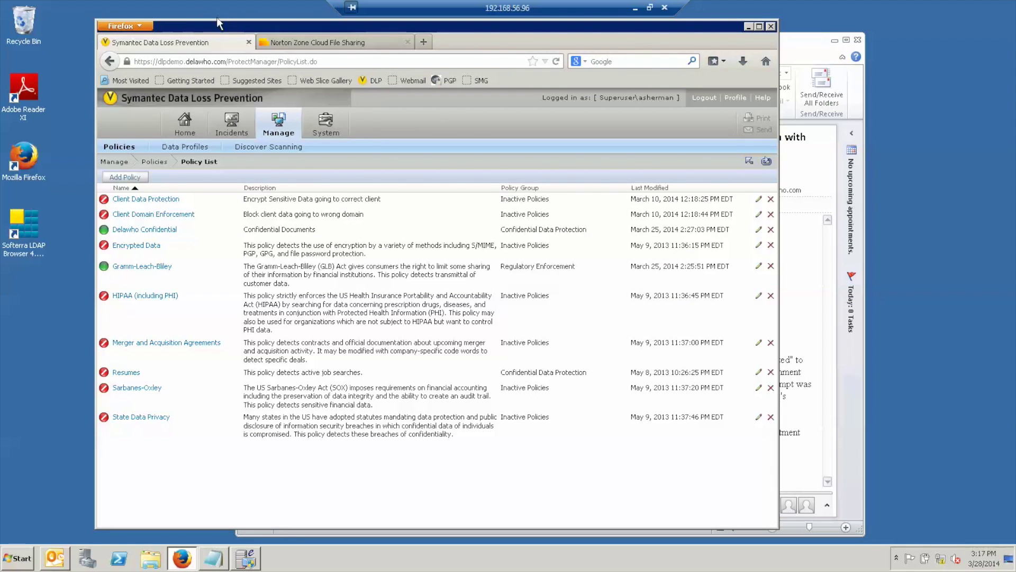
{"action": "mouse_move", "coordinate": [232, 126]}
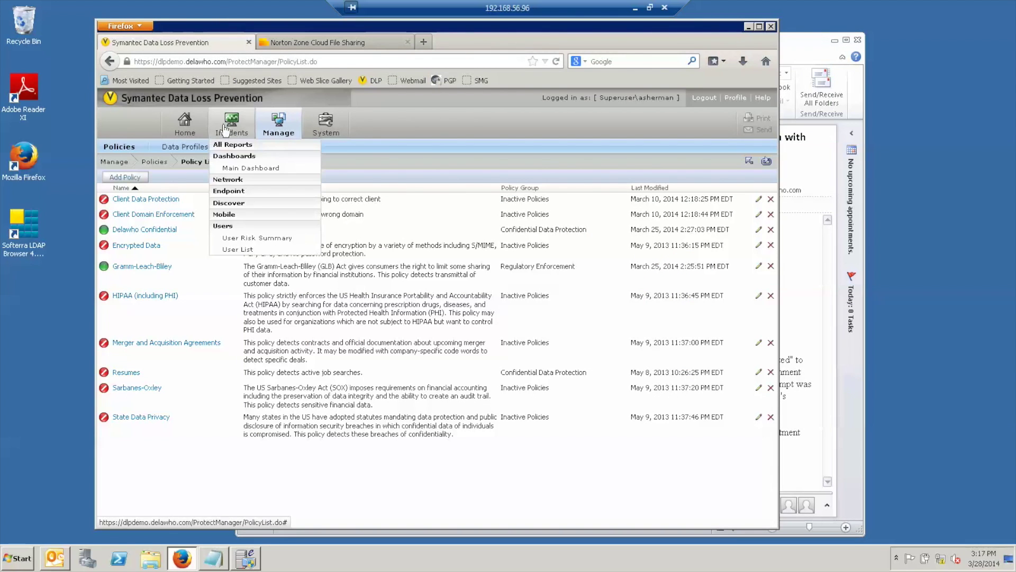
{"action": "left_click", "coordinate": [225, 180]}
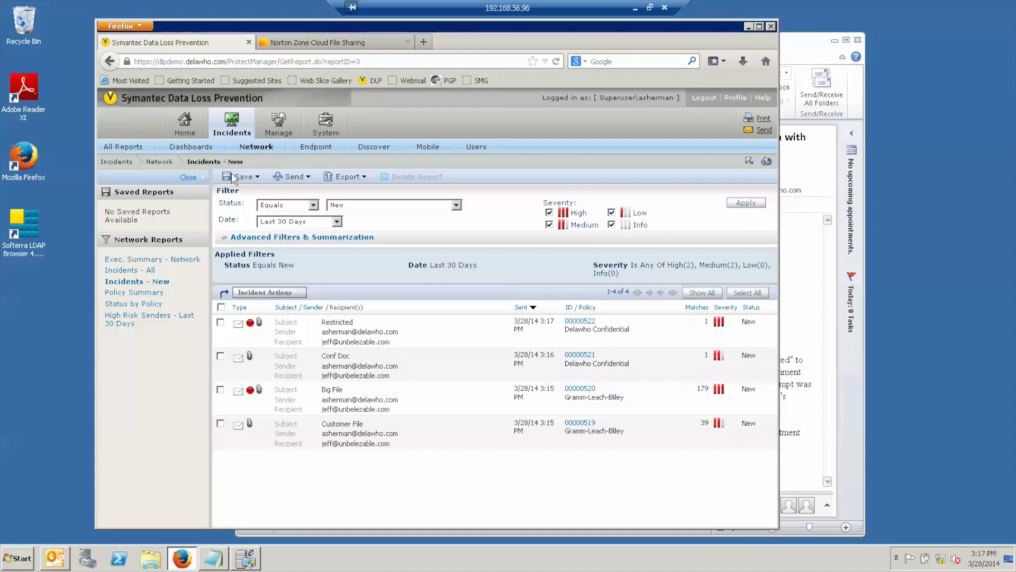
{"action": "left_click", "coordinate": [523, 307]}
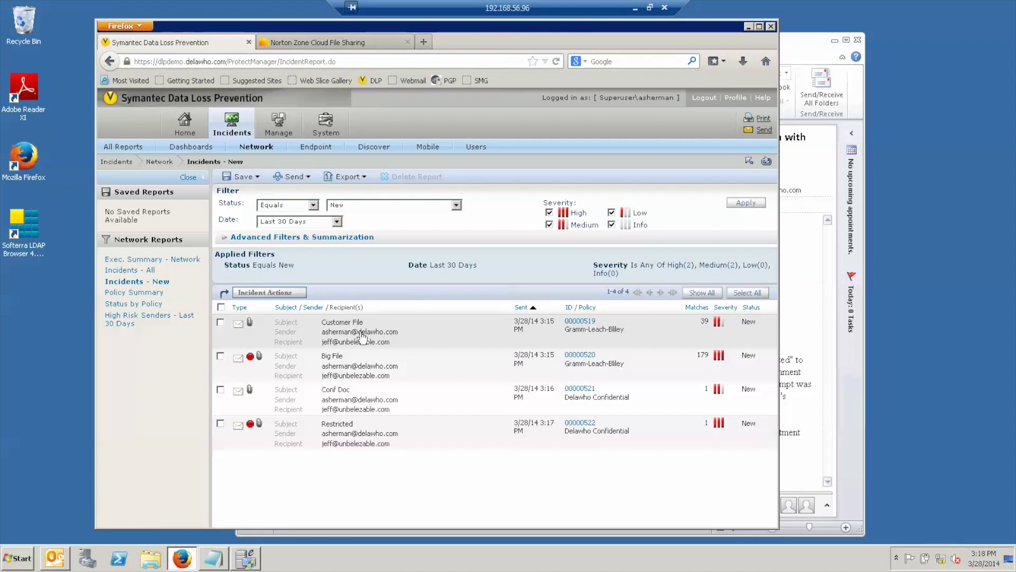
{"action": "double_click", "coordinate": [362, 332]}
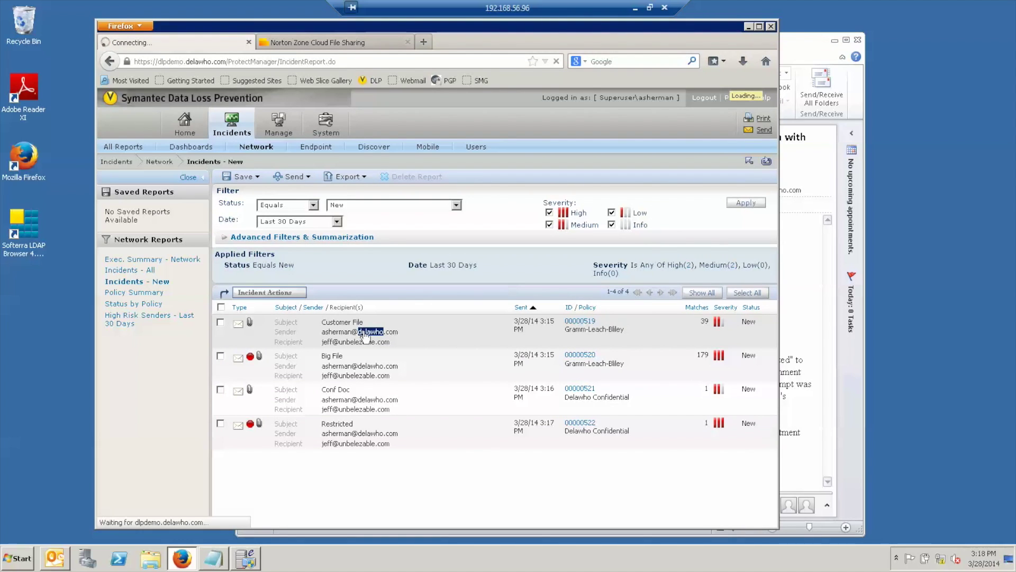
Review the details of incident 00000519, then advance to incident 00000520.
{"action": "left_click", "coordinate": [269, 338]}
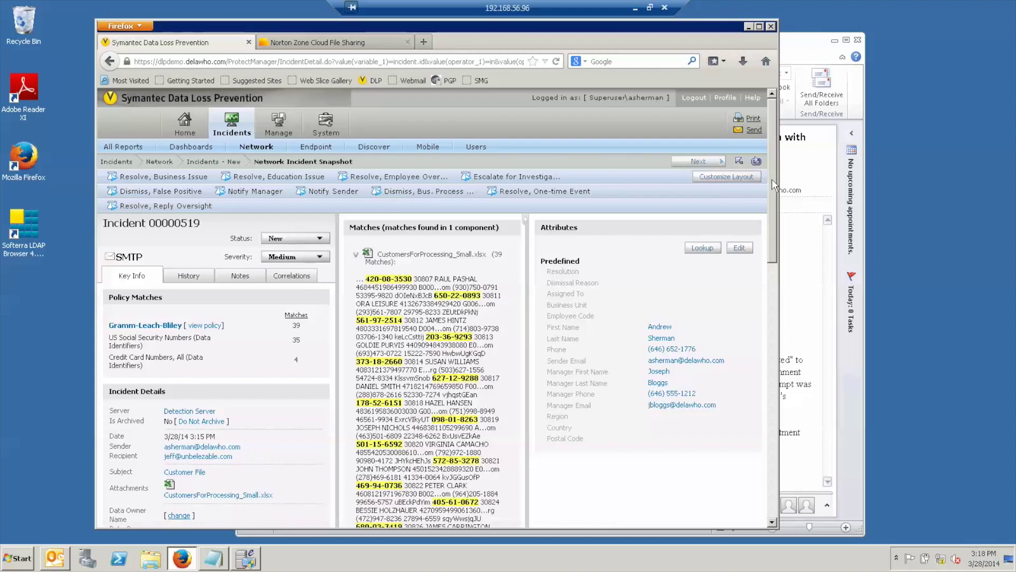
{"action": "left_click_drag", "start_coordinate": [771, 179], "coordinate": [781, 206]}
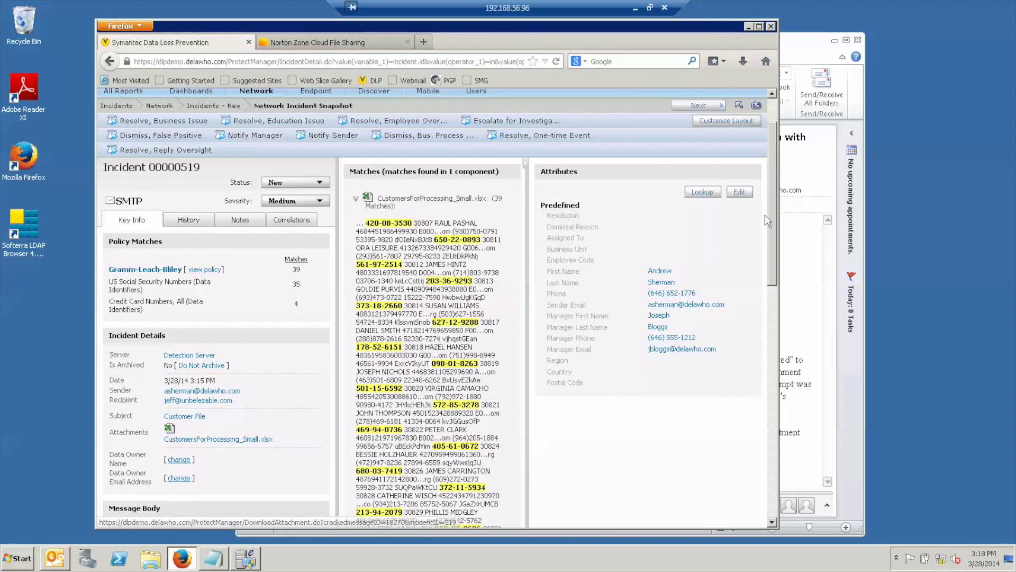
{"action": "left_click_drag", "start_coordinate": [775, 220], "coordinate": [772, 196]}
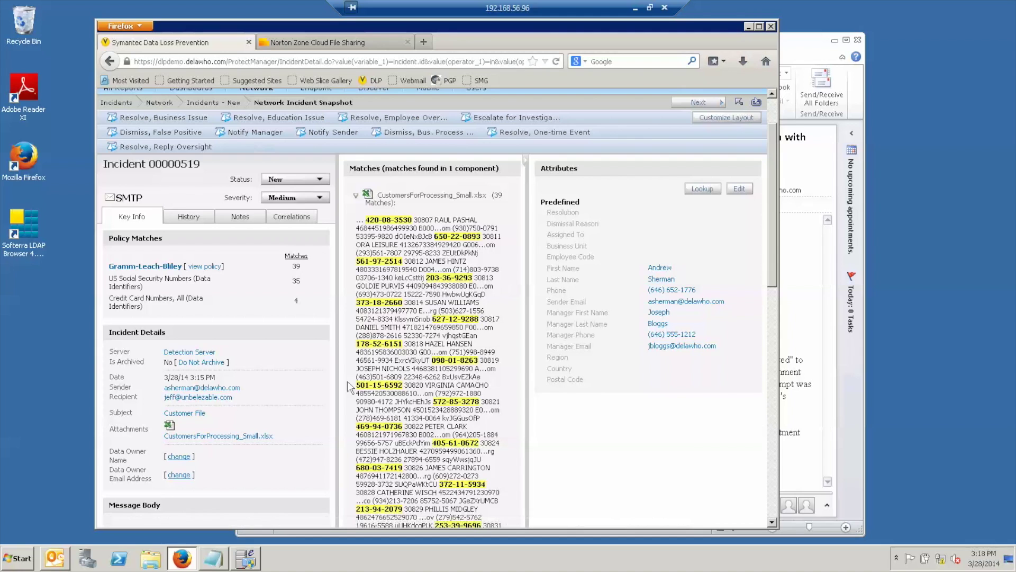
{"action": "left_click", "coordinate": [695, 103]}
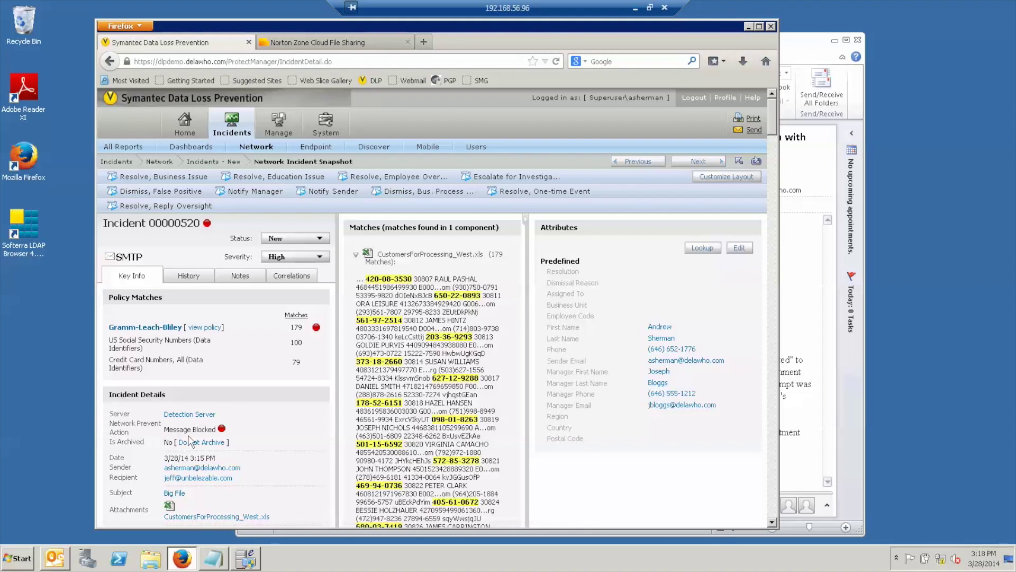
Step through incidents 00000521 and 00000522, then return to the list and Norton Zone.
{"action": "left_click", "coordinate": [698, 162]}
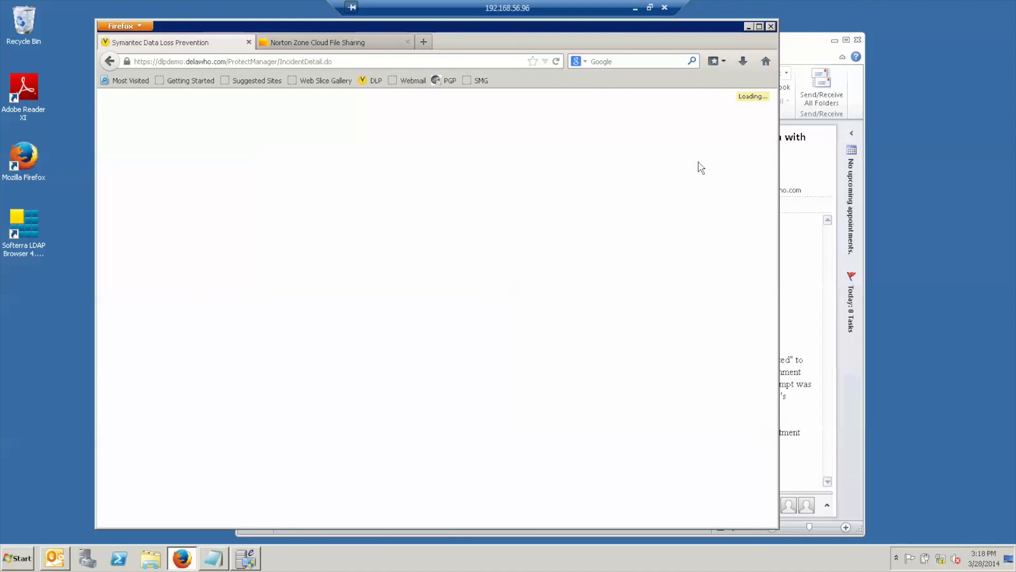
{"action": "scroll", "coordinate": [662, 232], "scroll_direction": "down", "scroll_amount": 3}
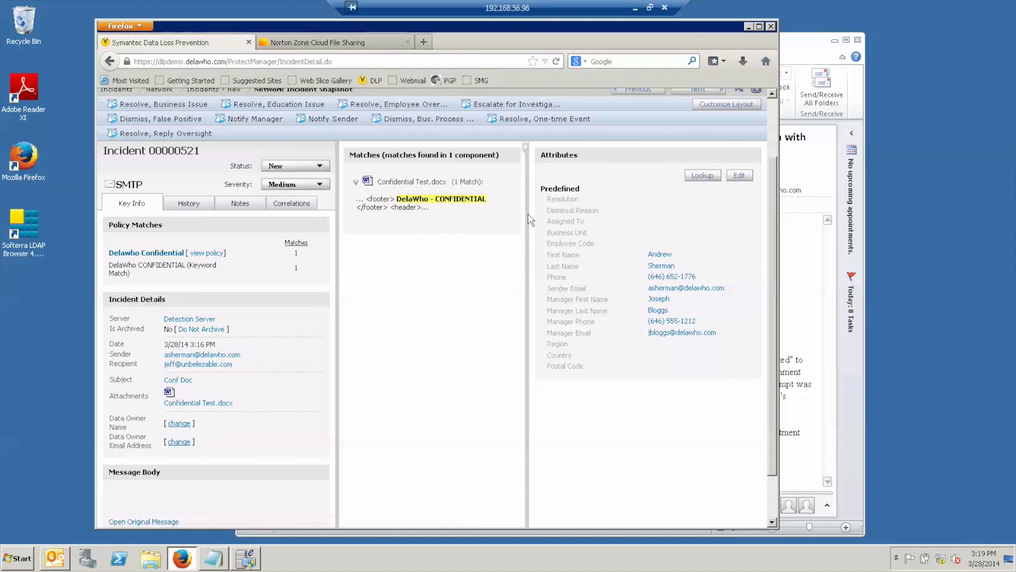
{"action": "scroll", "coordinate": [560, 251], "scroll_direction": "up", "scroll_amount": 3}
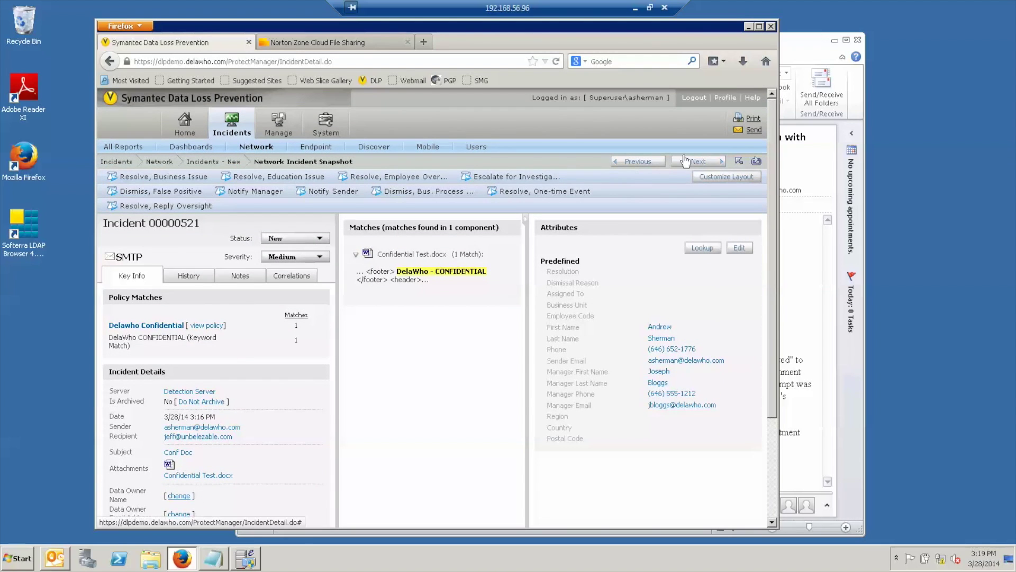
{"action": "left_click", "coordinate": [686, 161]}
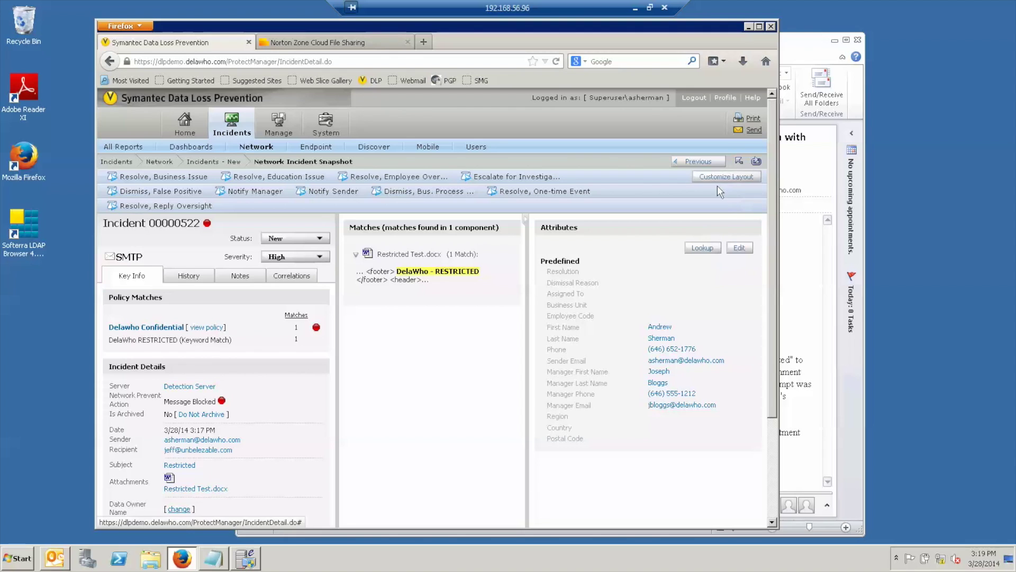
{"action": "left_click", "coordinate": [739, 161]}
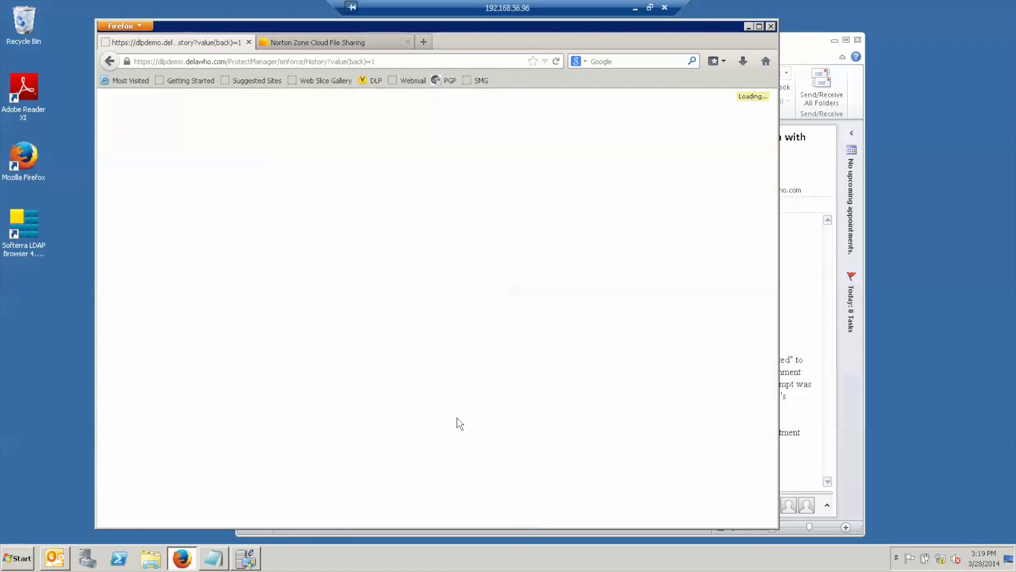
{"action": "left_click", "coordinate": [364, 48]}
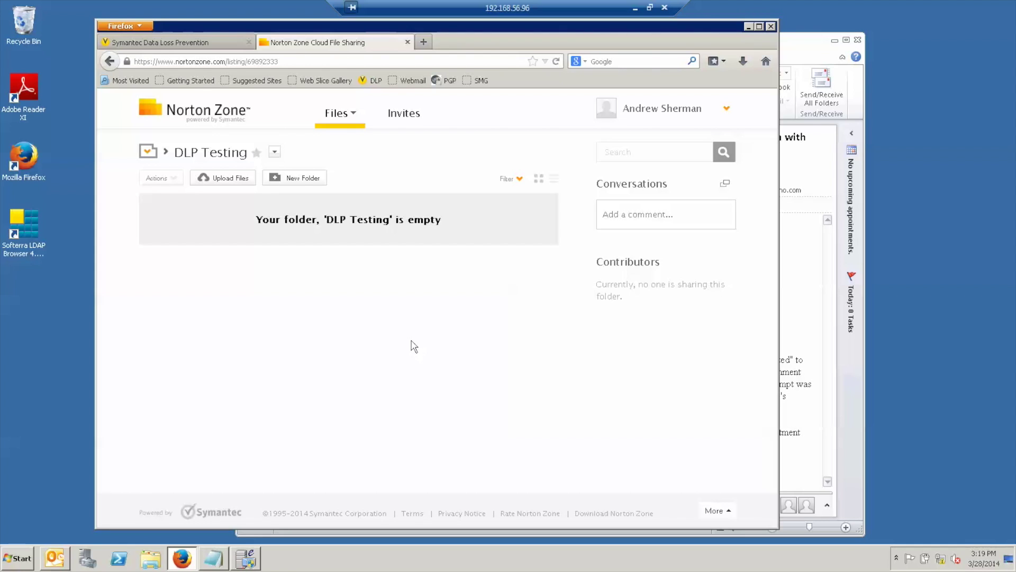
Upload CustomersForProcessing_Small.xlsx to the DLP Testing folder.
{"action": "left_click", "coordinate": [217, 178]}
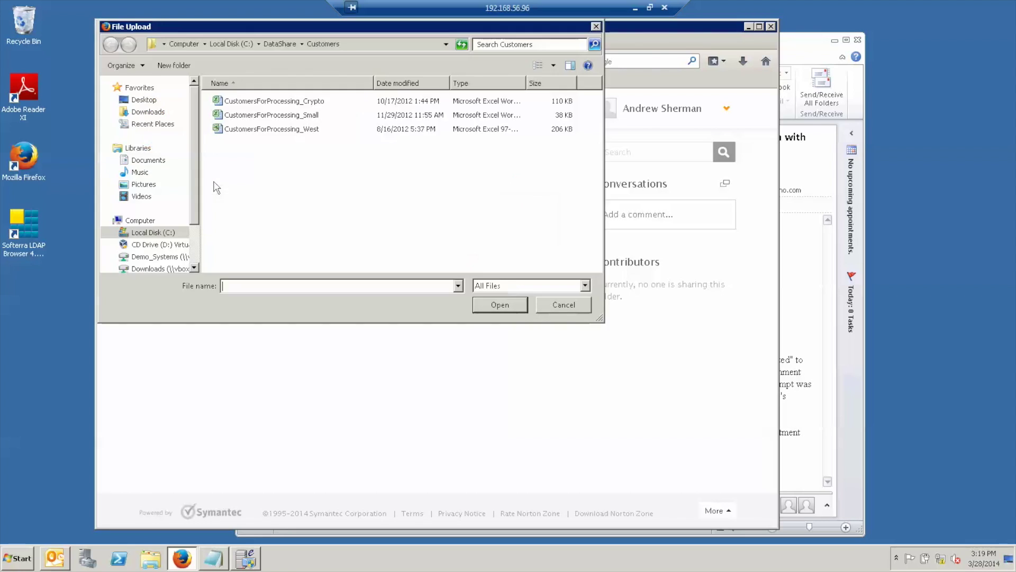
{"action": "double_click", "coordinate": [280, 117]}
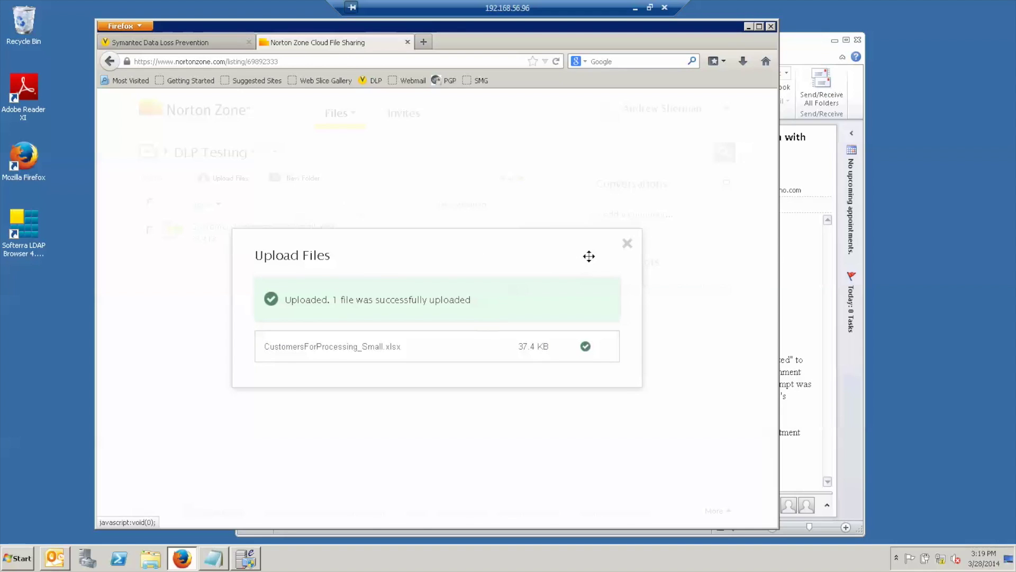
{"action": "left_click", "coordinate": [627, 244]}
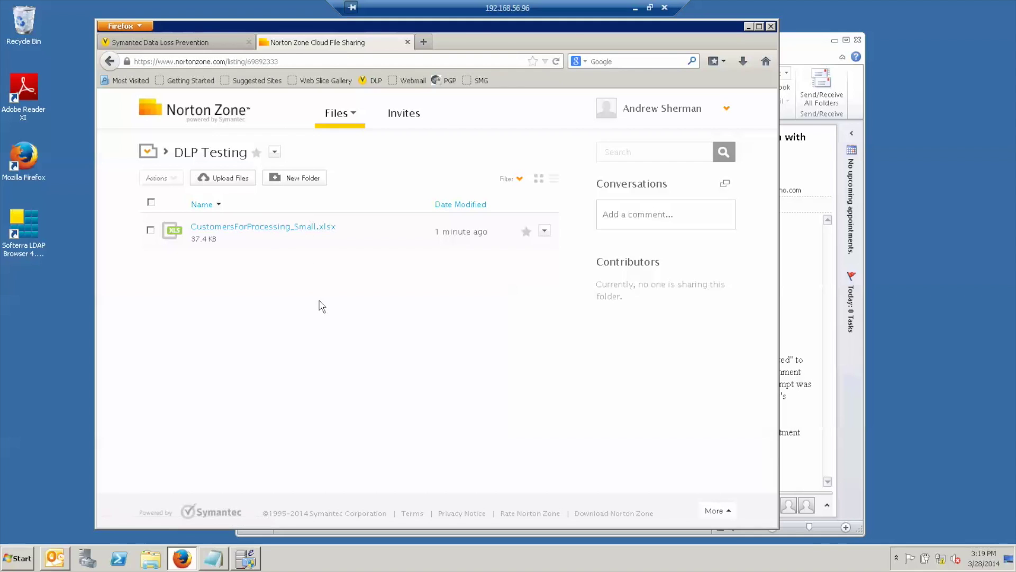
Attempt to upload CustomersForProcessing_West.xls and dismiss the resulting upload error.
{"action": "mouse_move", "coordinate": [236, 180]}
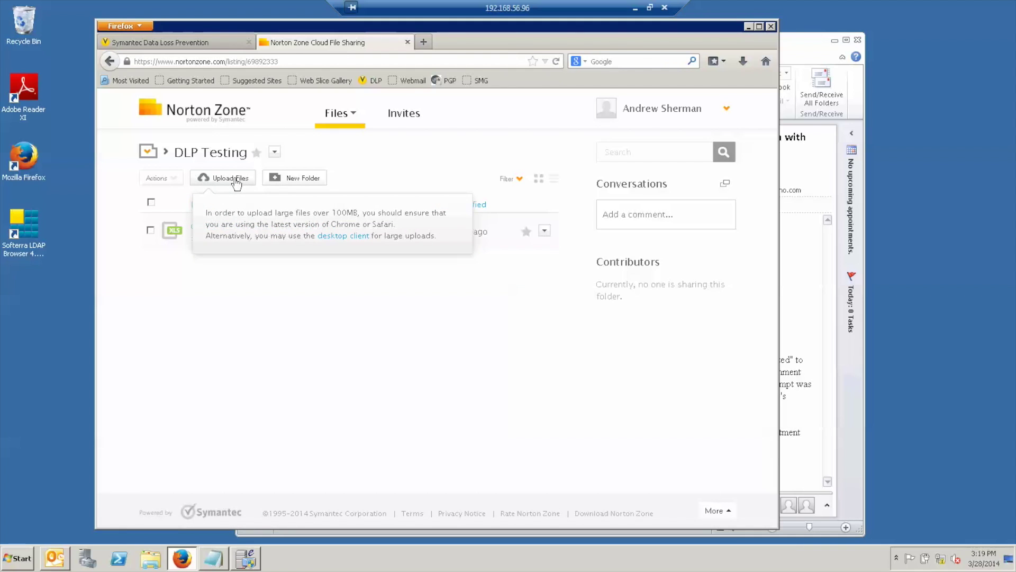
{"action": "left_click", "coordinate": [236, 180]}
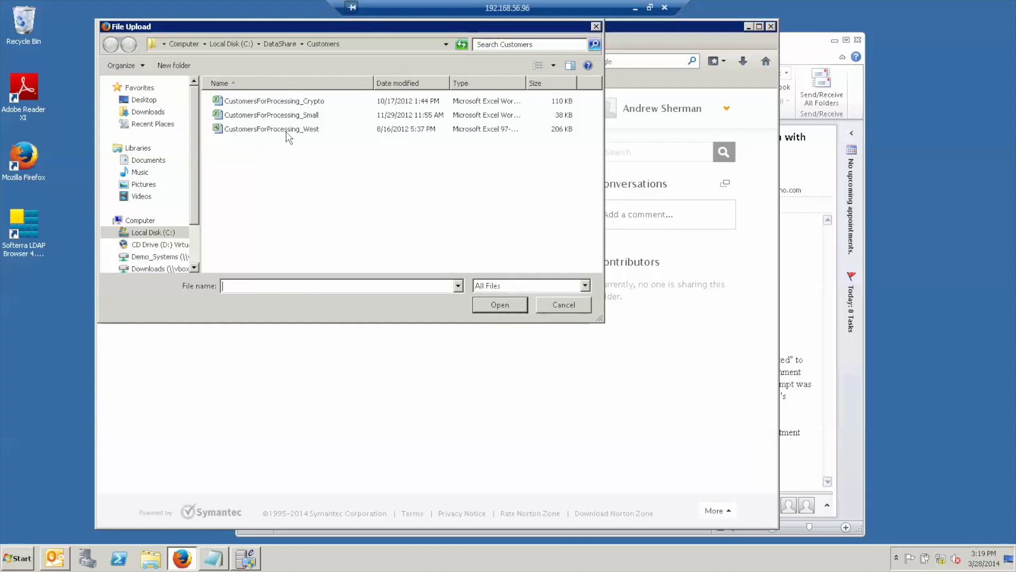
{"action": "key", "text": "Escape"}
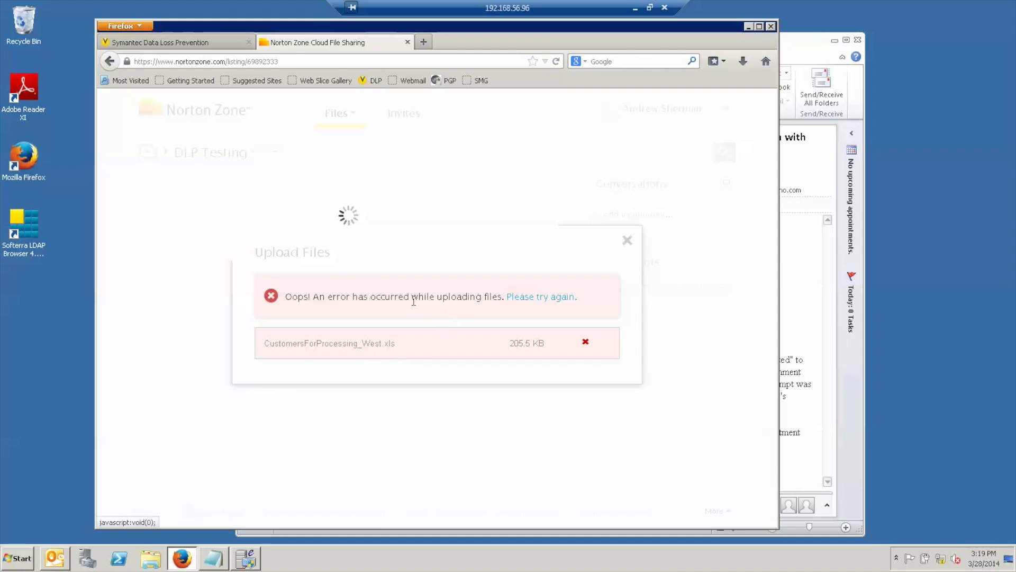
{"action": "left_click", "coordinate": [627, 244]}
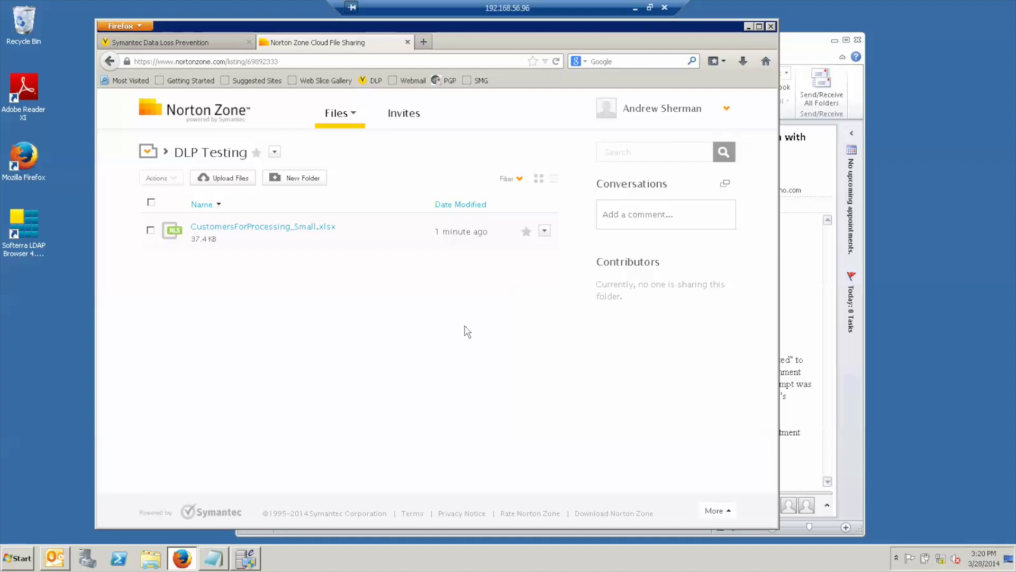
{"action": "left_click", "coordinate": [820, 53]}
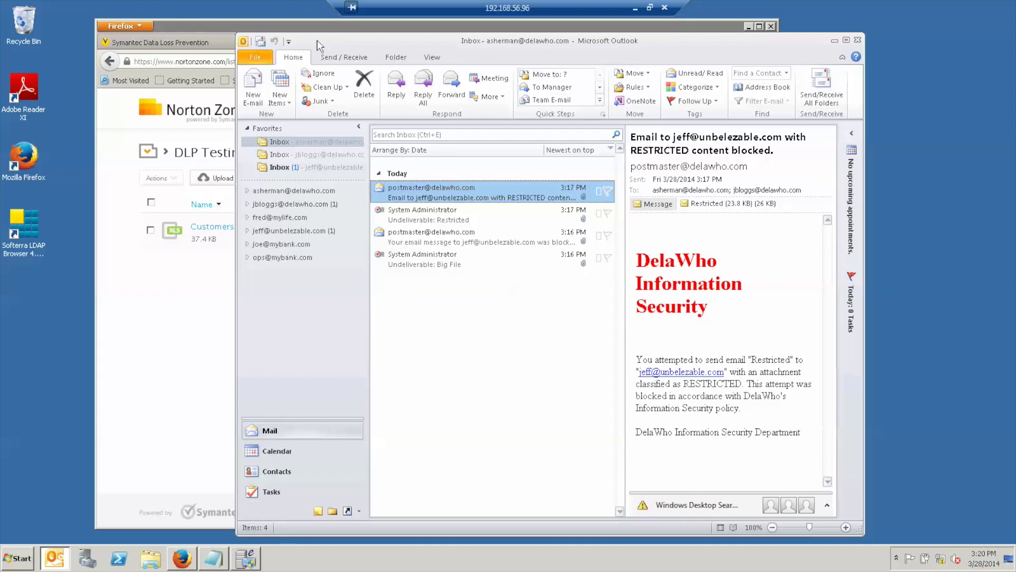
Fetch new mail and read the blocked Norton Zone web post notice in both inboxes.
{"action": "left_click", "coordinate": [264, 45]}
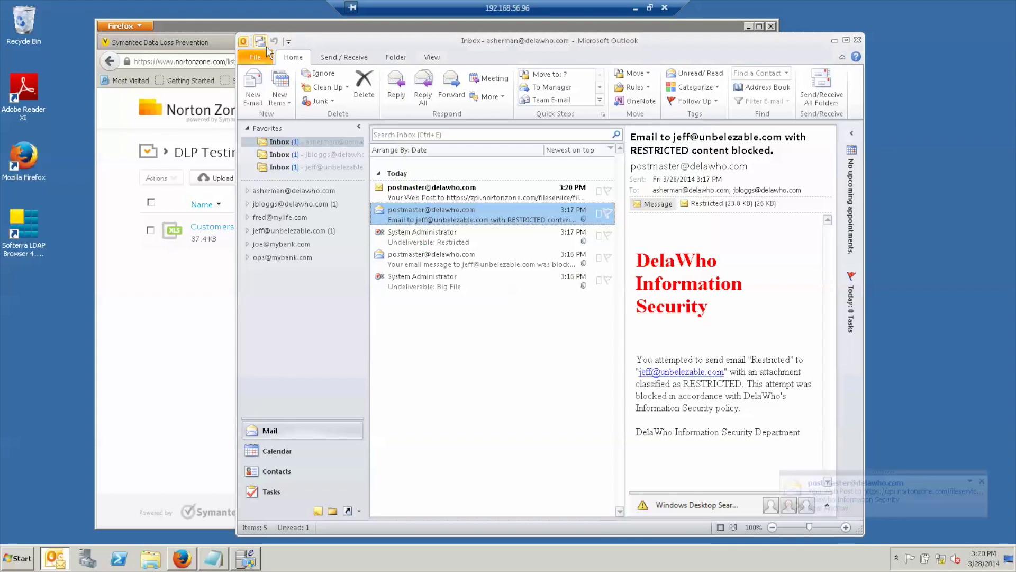
{"action": "double_click", "coordinate": [484, 194]}
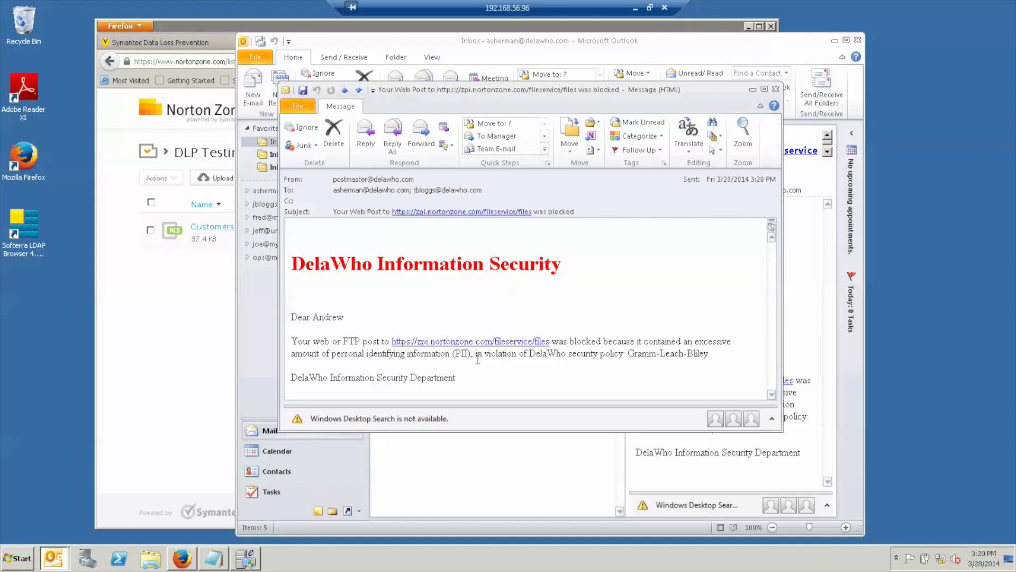
{"action": "left_click", "coordinate": [776, 90]}
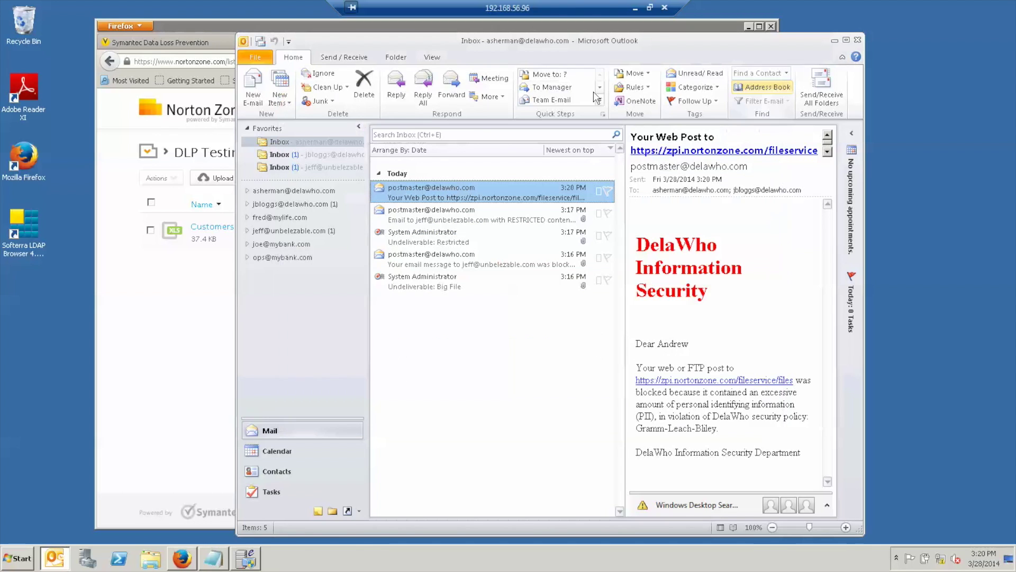
{"action": "left_click", "coordinate": [281, 154]}
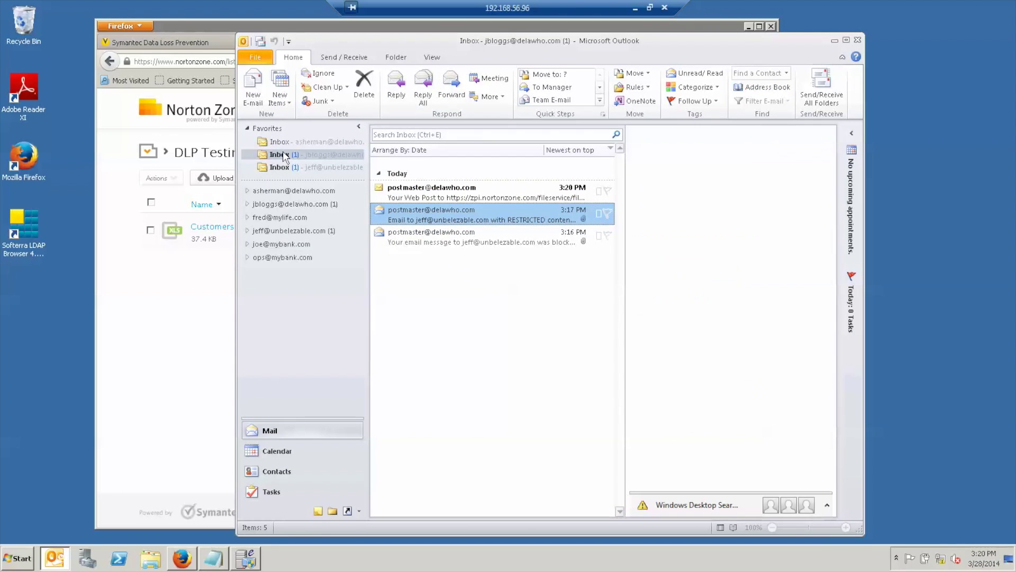
{"action": "left_click", "coordinate": [430, 189]}
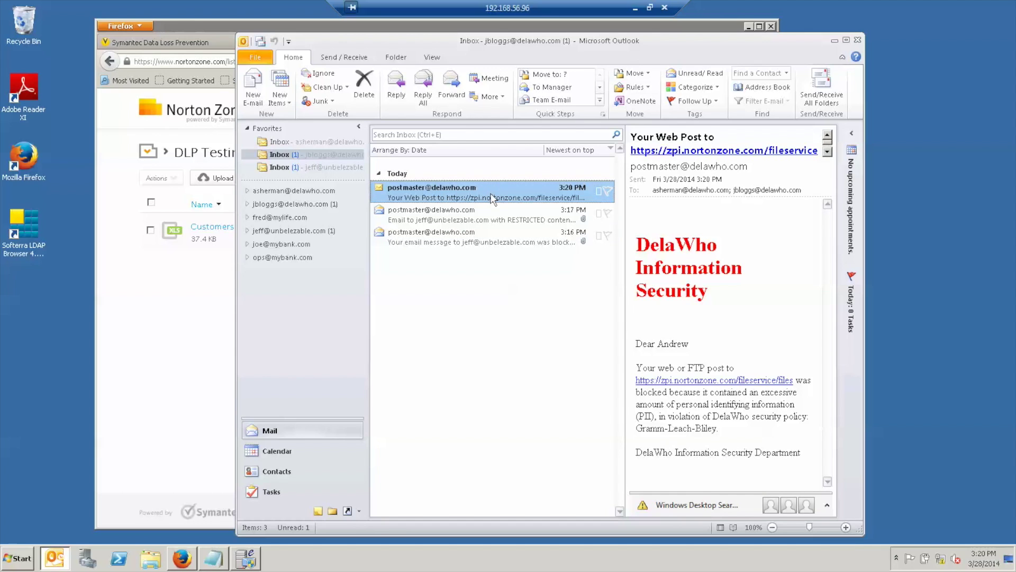
{"action": "left_click", "coordinate": [159, 42]}
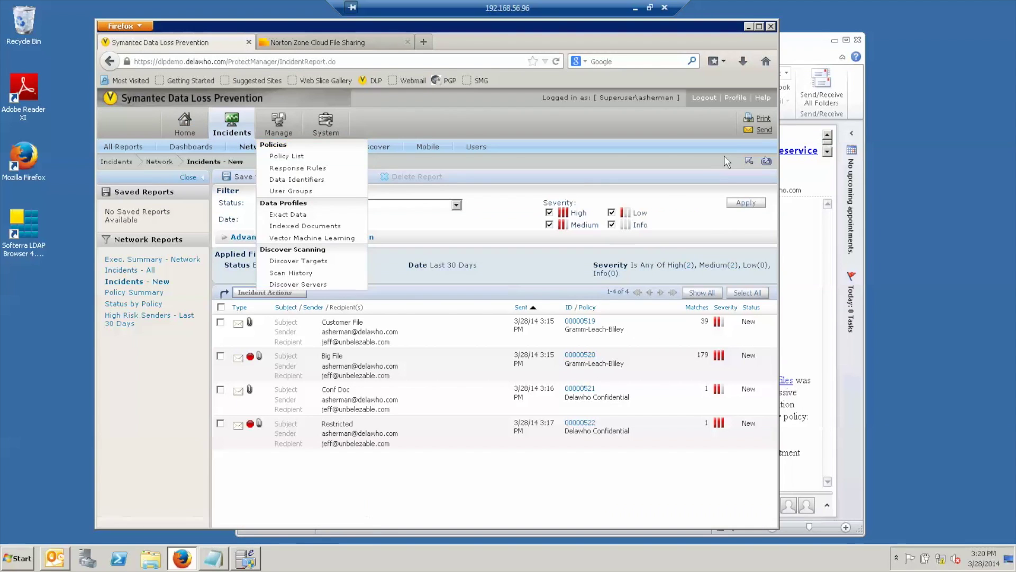
Refresh Incidents – New, review HTTPS incidents 00000523 and 00000524, then open the Policy List.
{"action": "left_click", "coordinate": [766, 161]}
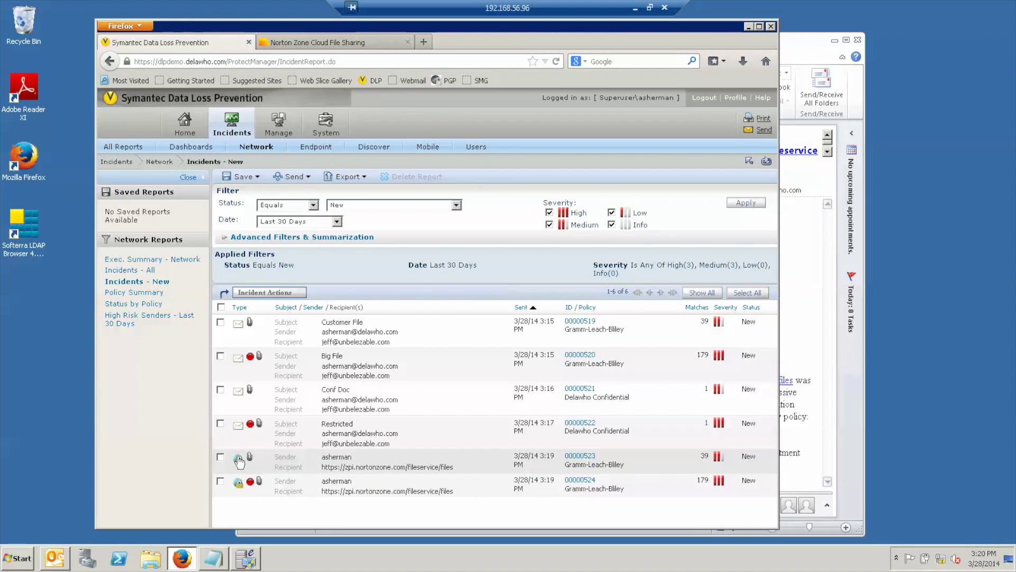
{"action": "left_click", "coordinate": [336, 464]}
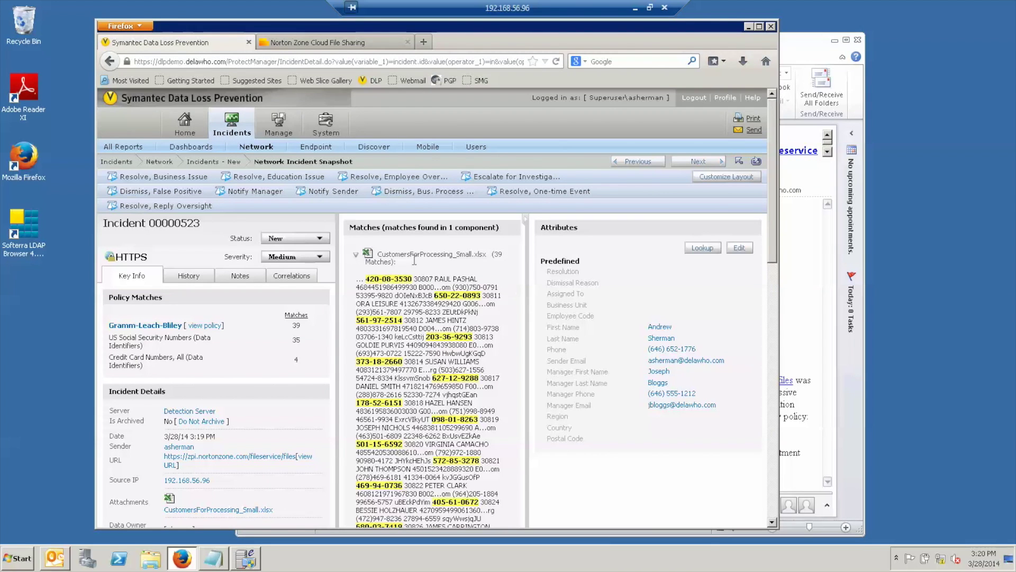
{"action": "scroll", "coordinate": [266, 364], "scroll_direction": "down", "scroll_amount": 3}
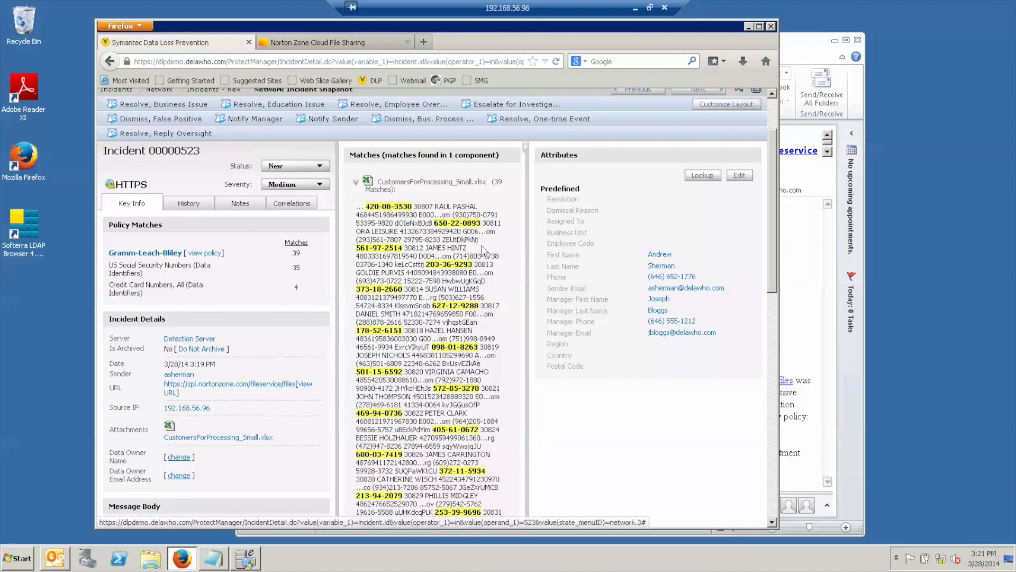
{"action": "scroll", "coordinate": [689, 117], "scroll_direction": "up", "scroll_amount": 1}
{"action": "scroll", "coordinate": [689, 117], "scroll_direction": "up", "scroll_amount": 3}
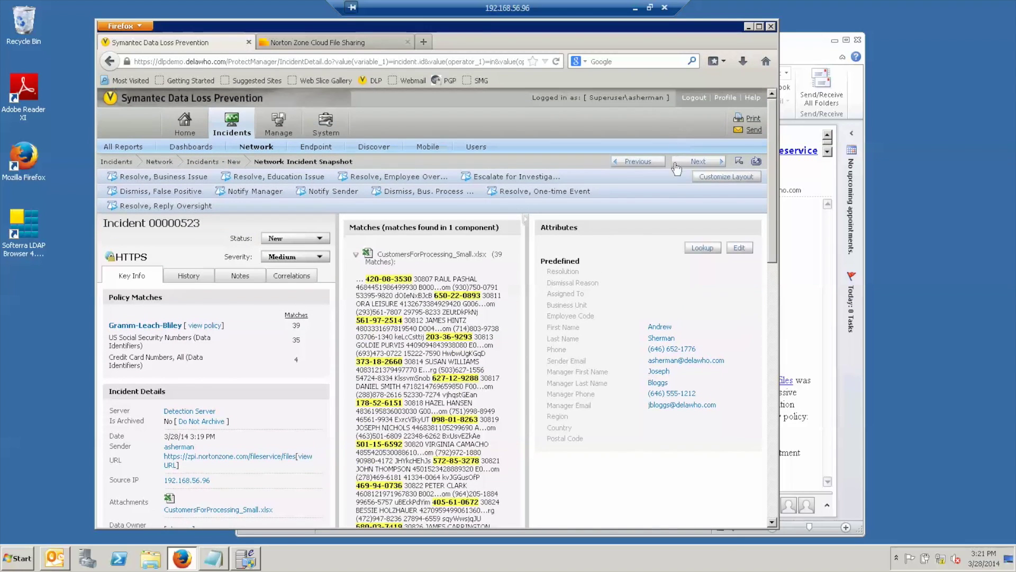
{"action": "left_click", "coordinate": [689, 165]}
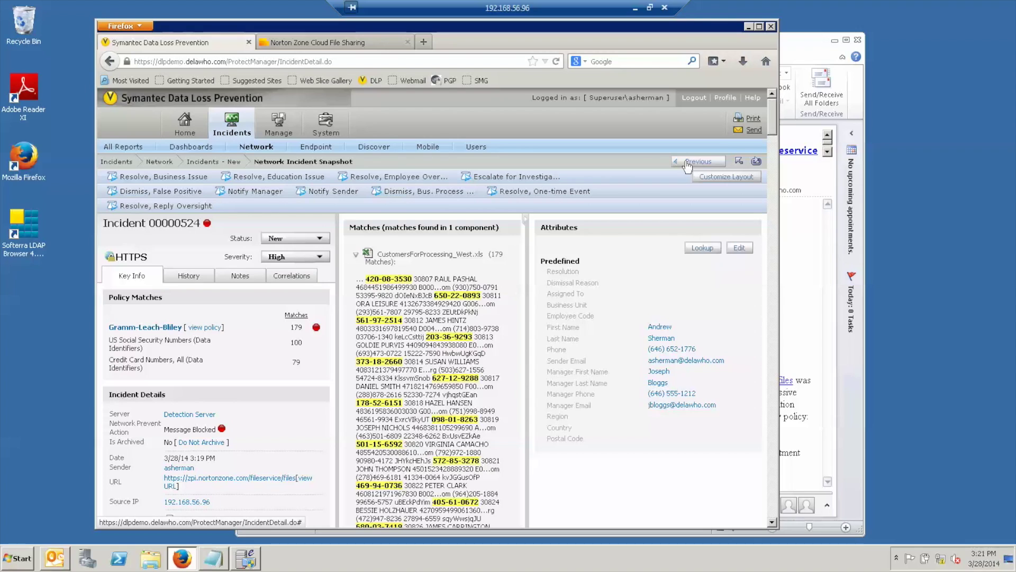
{"action": "mouse_move", "coordinate": [280, 119]}
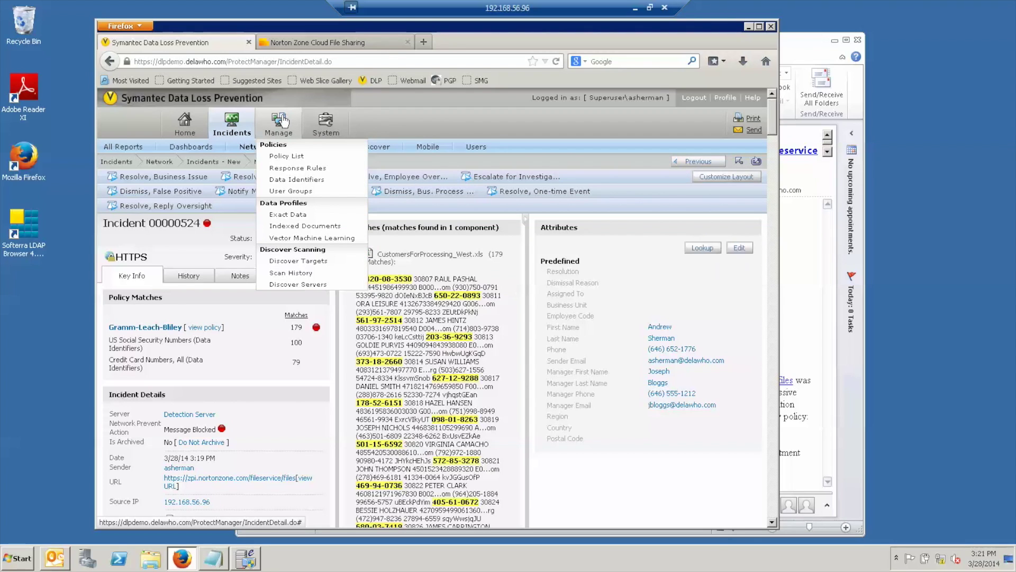
{"action": "left_click", "coordinate": [286, 157]}
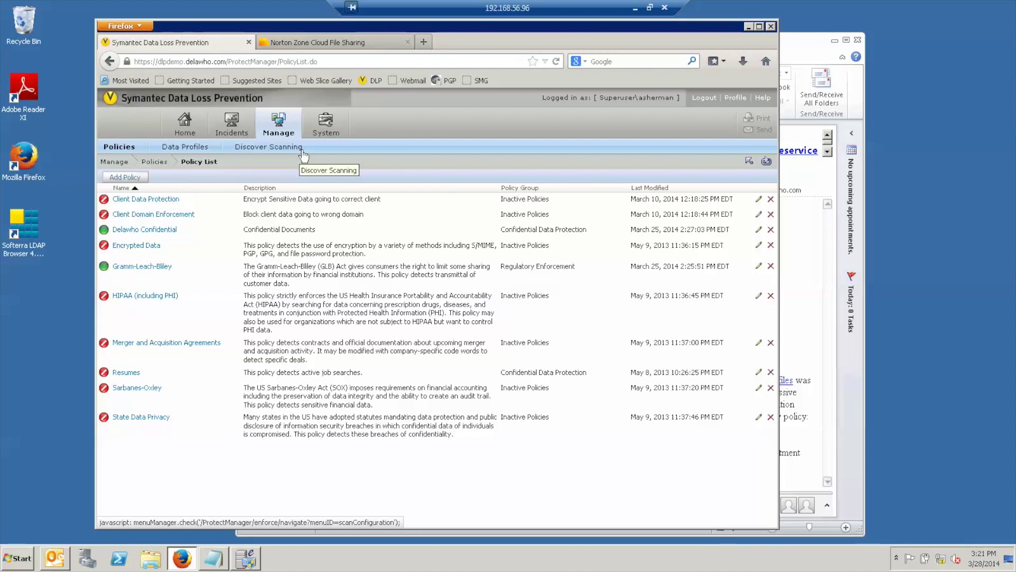
In Gramm-Leach-Bliley's Response tab, add the Encrypt PII rule and save the policy.
{"action": "left_click", "coordinate": [155, 268]}
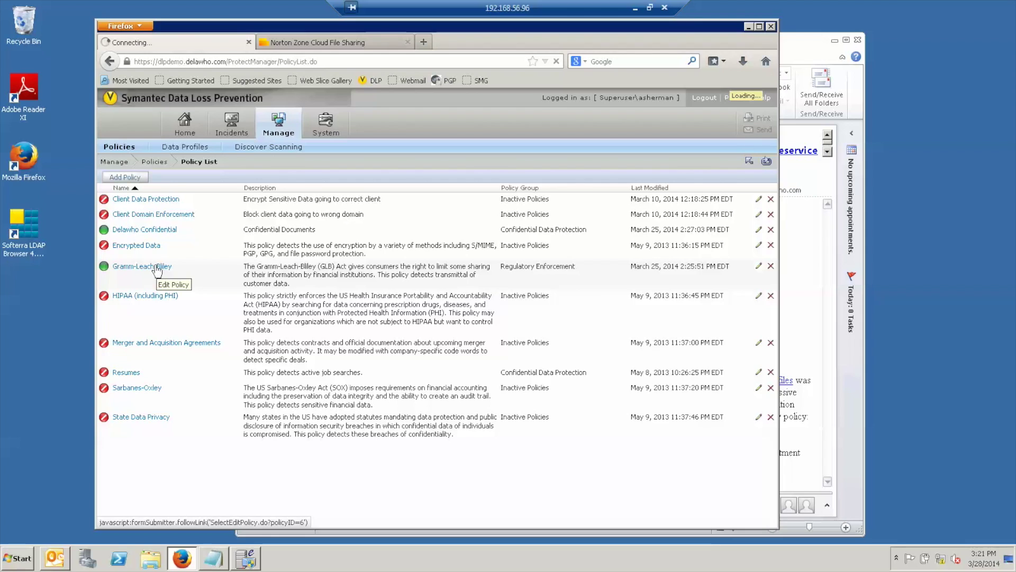
{"action": "left_click", "coordinate": [157, 267]}
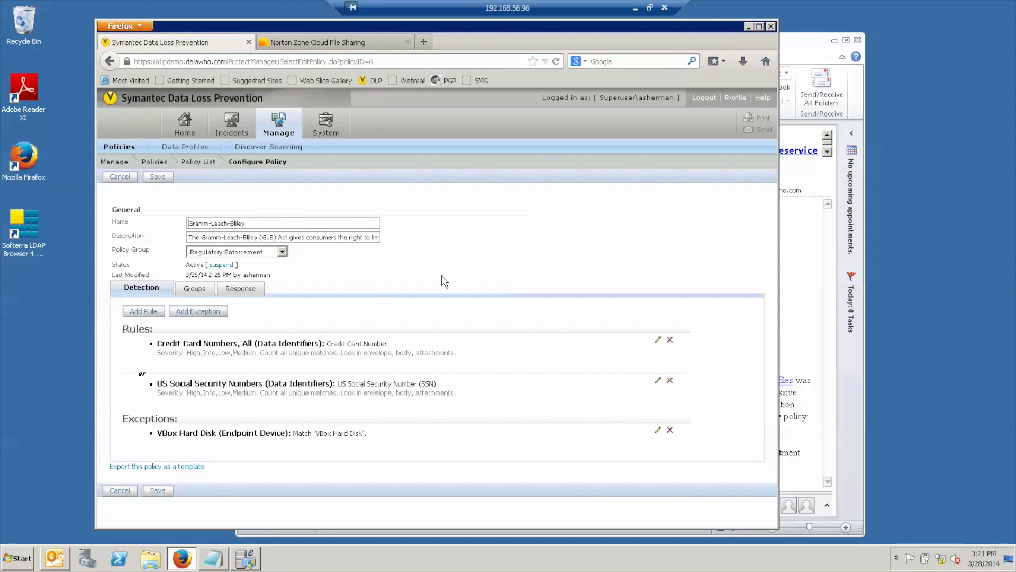
{"action": "left_click", "coordinate": [252, 288]}
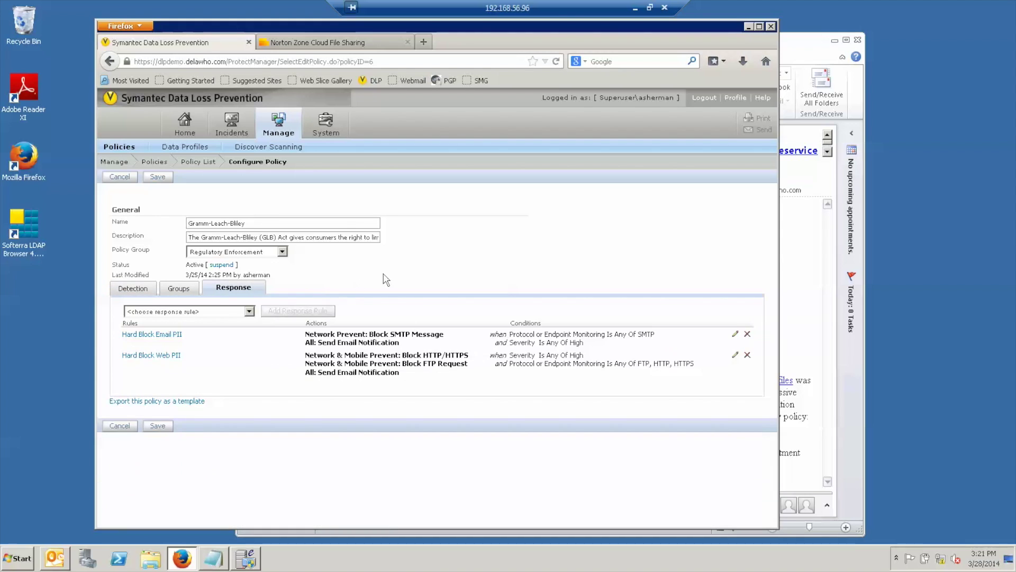
{"action": "left_click", "coordinate": [249, 312]}
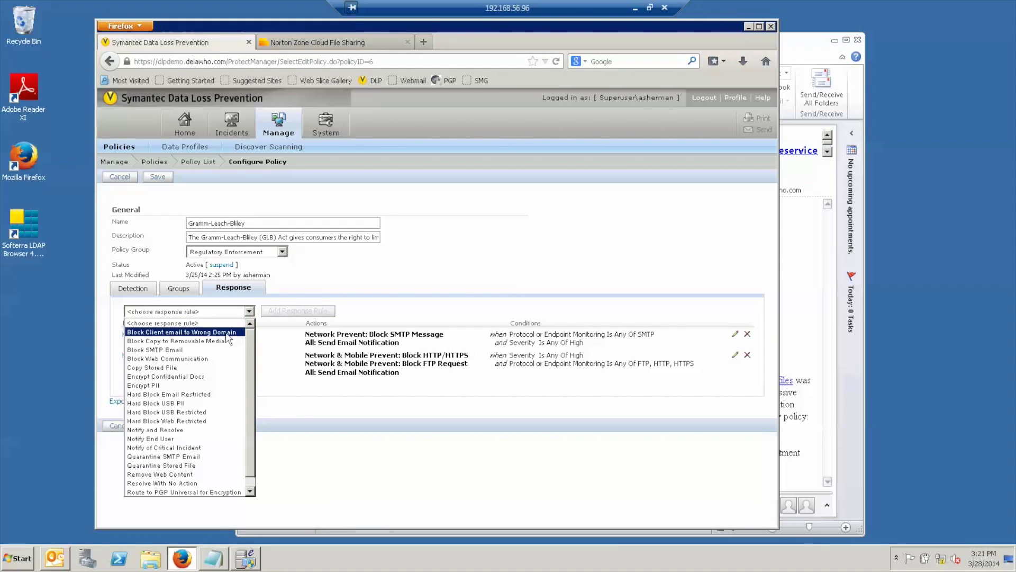
{"action": "left_click", "coordinate": [182, 387]}
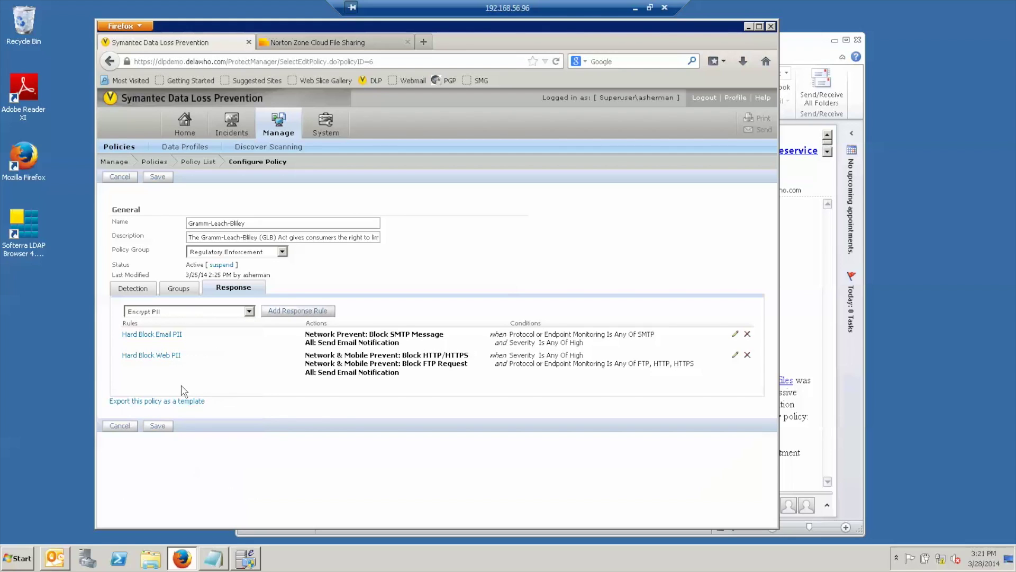
{"action": "left_click", "coordinate": [298, 311]}
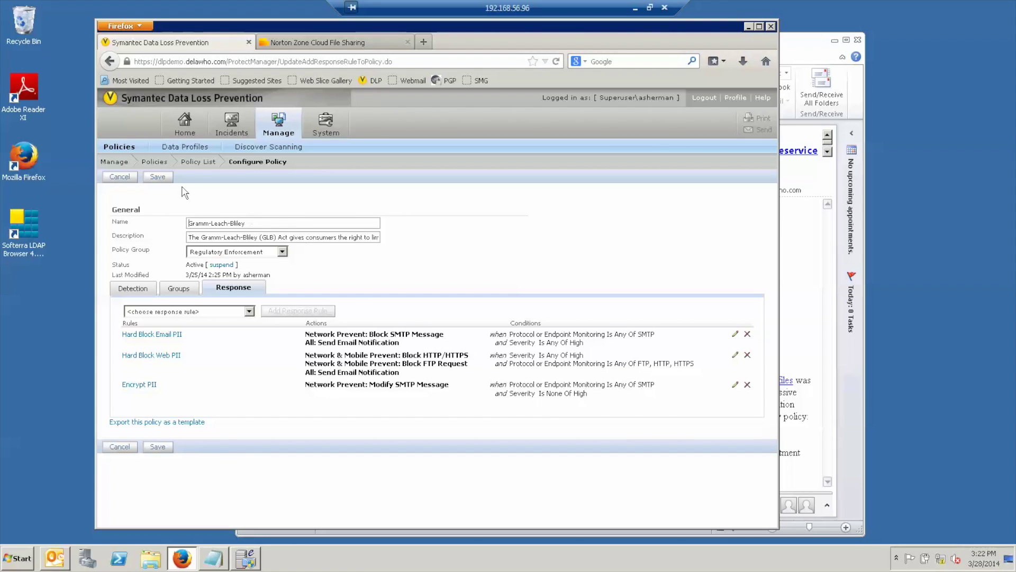
{"action": "left_click", "coordinate": [157, 177]}
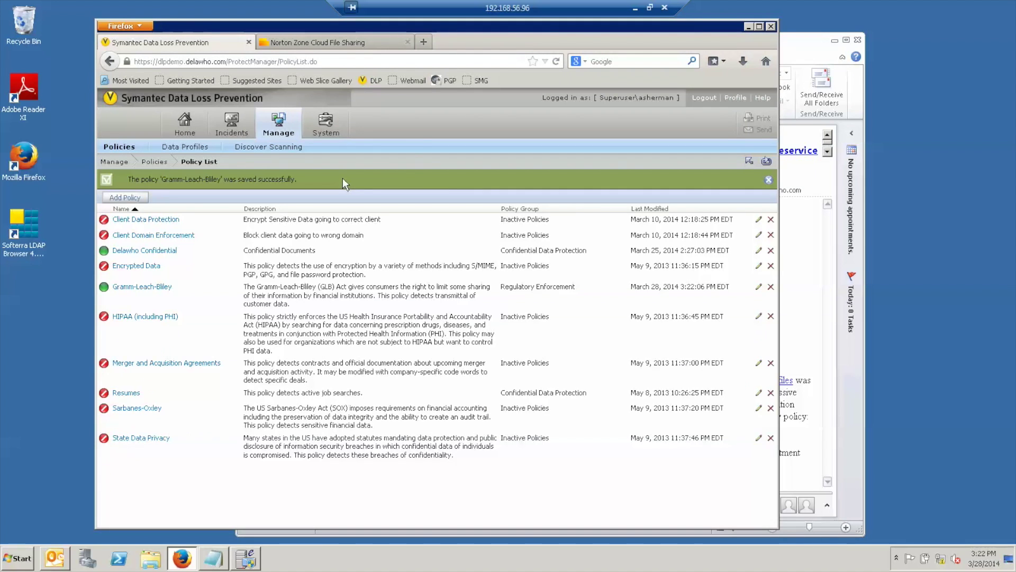
From the sender's inbox, address a new 'Customer File' email to the external recipient.
{"action": "left_click", "coordinate": [46, 564]}
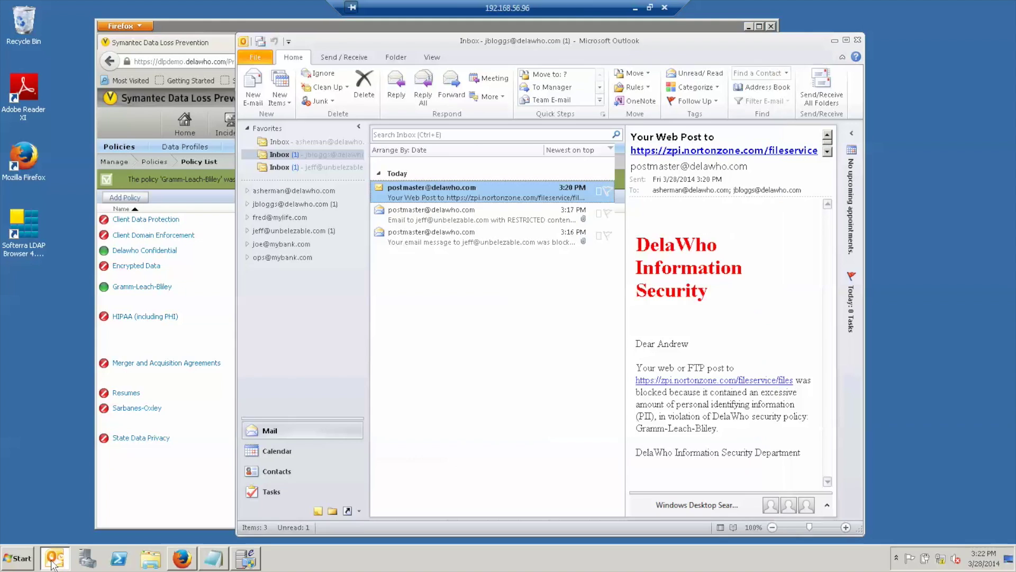
{"action": "left_click", "coordinate": [285, 142]}
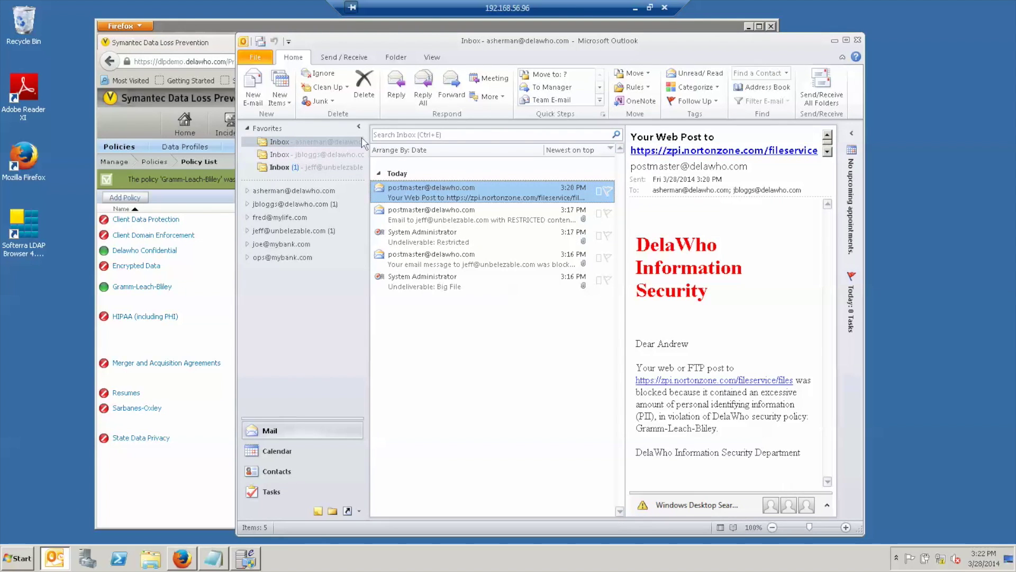
{"action": "left_click", "coordinate": [254, 94]}
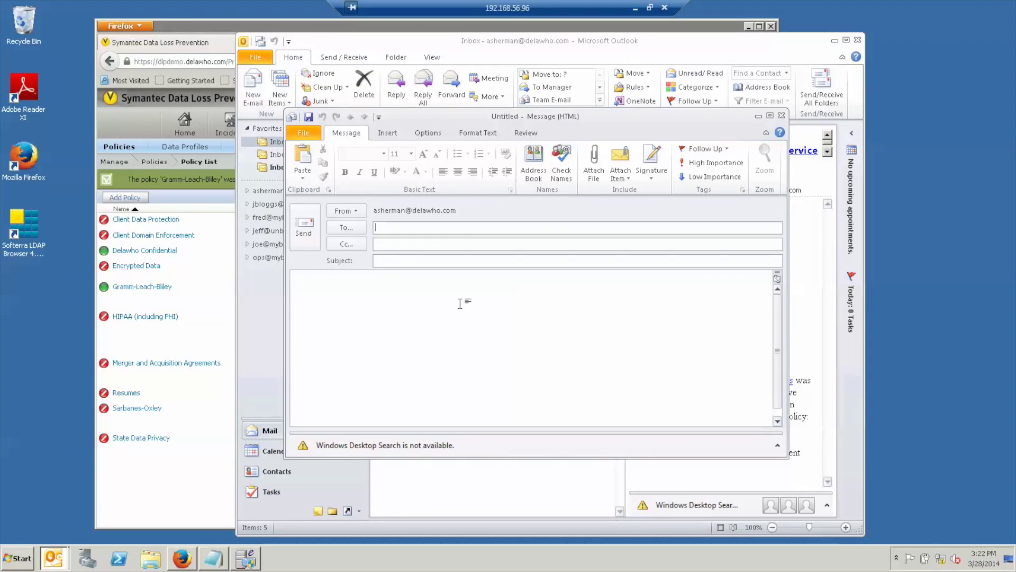
{"action": "type", "text": "jeff"}
{"action": "key", "text": "Return"}
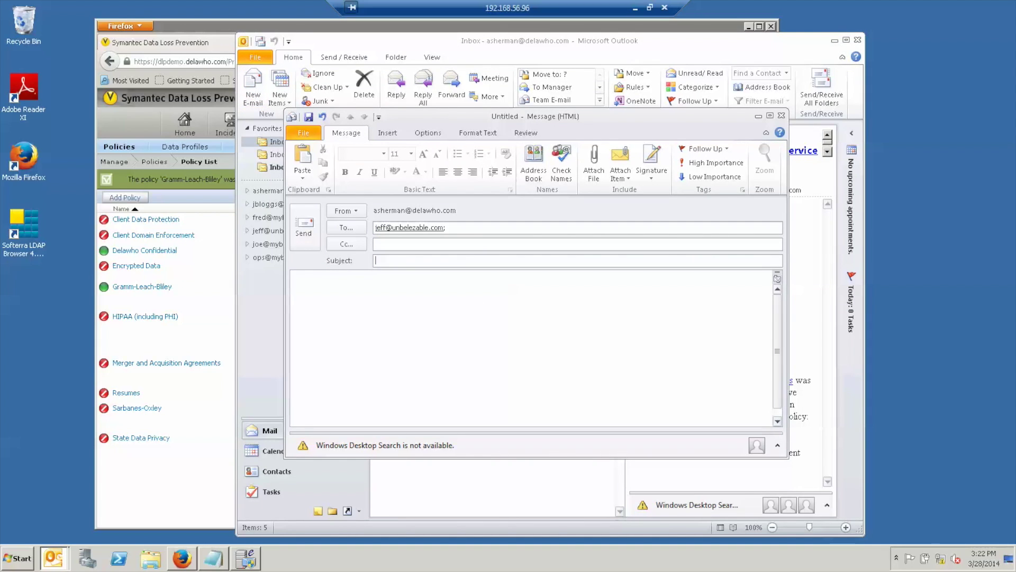
{"action": "type", "text": "Customer File"}
{"action": "key", "text": "Tab"}
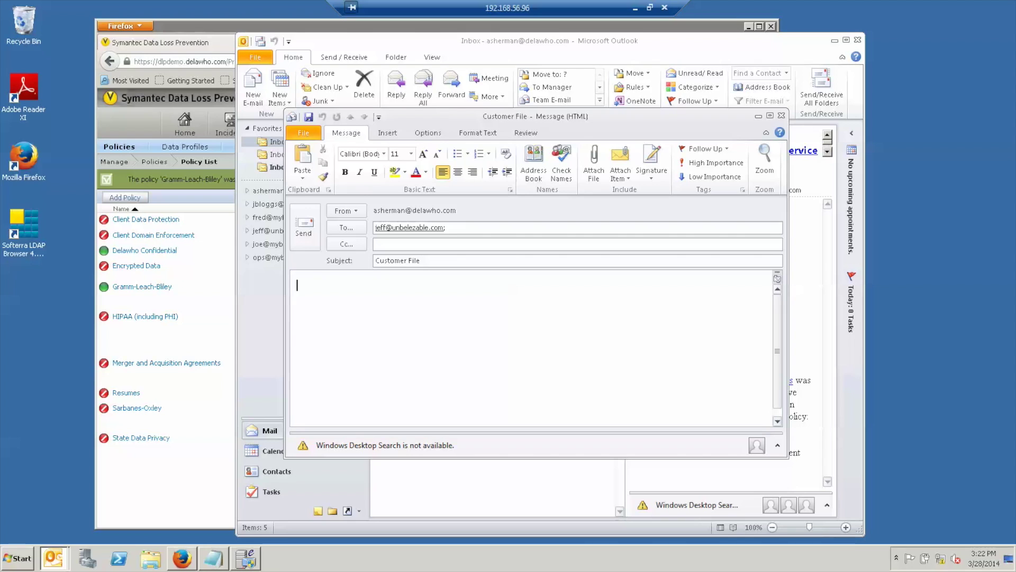
Attach CustomersForProcessing_Small.xlsx from DataShare\Customers and send the email.
{"action": "left_click", "coordinate": [591, 165]}
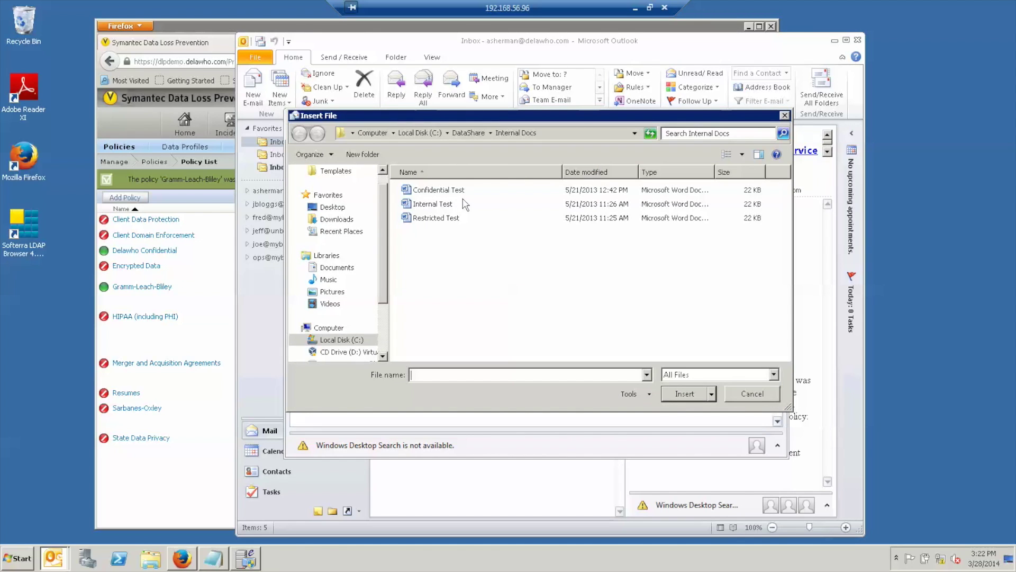
{"action": "left_click", "coordinate": [469, 133]}
{"action": "left_click", "coordinate": [442, 190]}
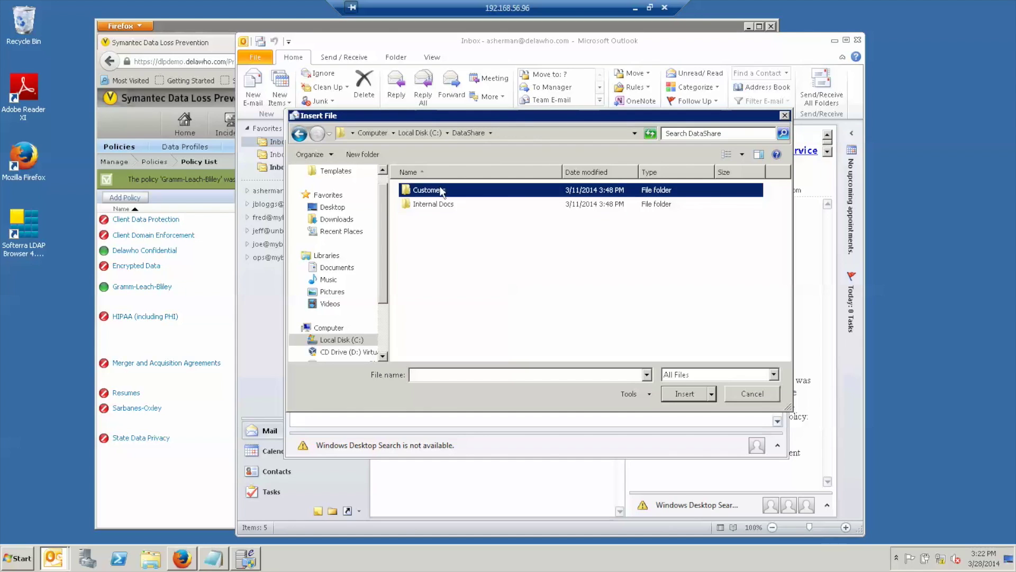
{"action": "double_click", "coordinate": [441, 190]}
{"action": "double_click", "coordinate": [472, 207]}
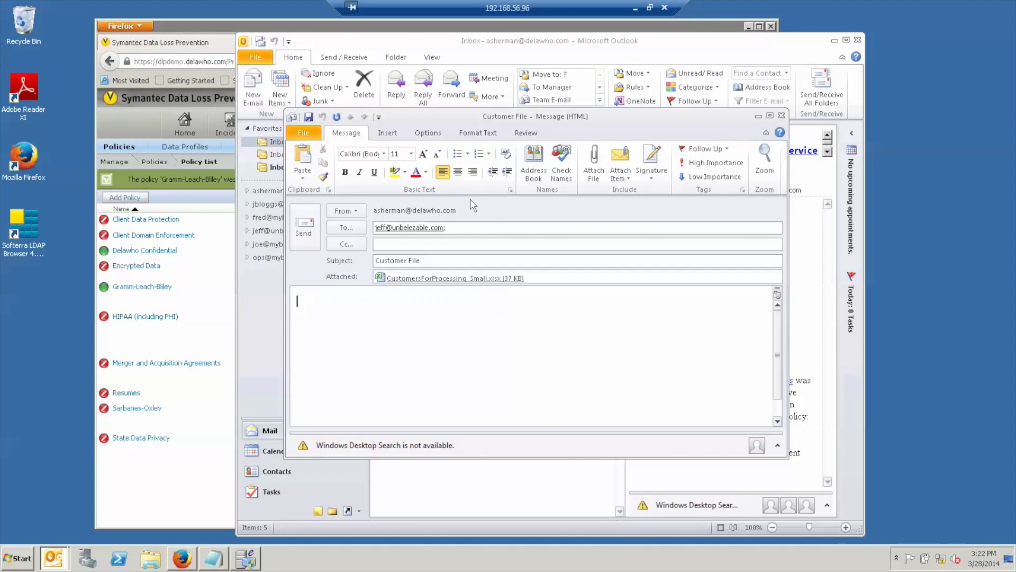
{"action": "left_click", "coordinate": [306, 232]}
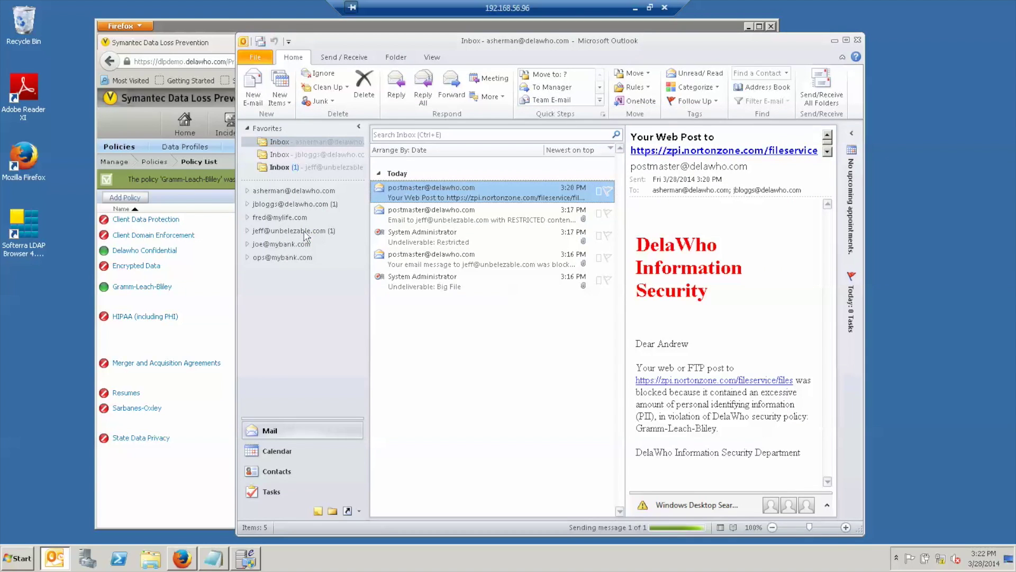
Sync all folders, then open the recipient's PGP message and its PGPMessage.pdf attachment.
{"action": "left_click", "coordinate": [260, 42]}
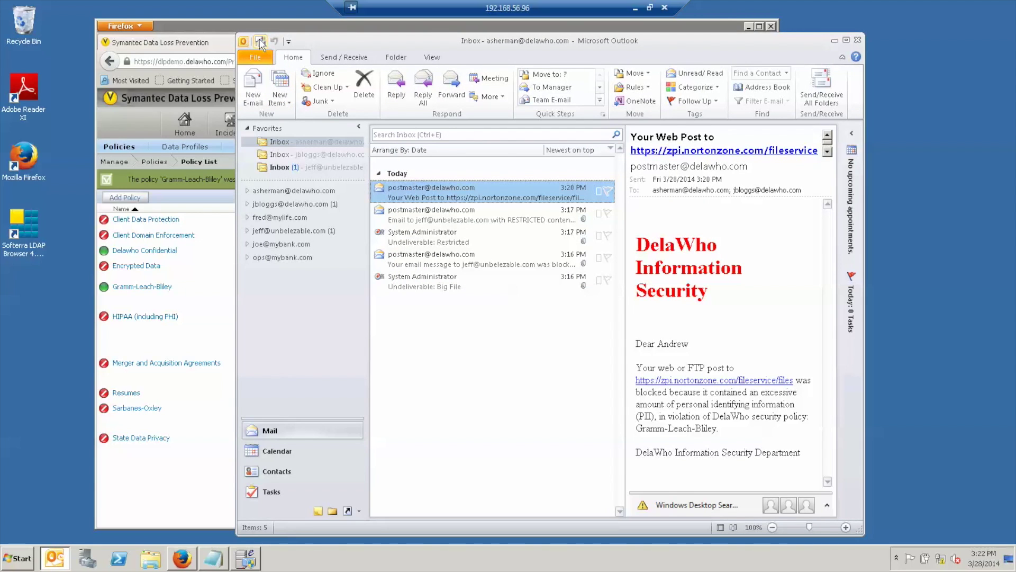
{"action": "left_click", "coordinate": [260, 43]}
{"action": "left_click", "coordinate": [280, 168]}
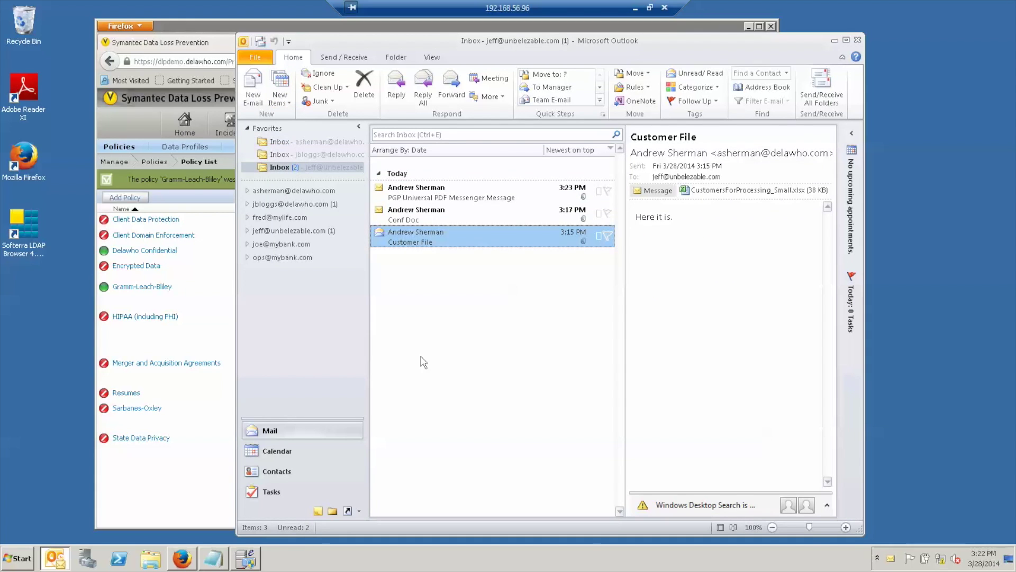
{"action": "left_click", "coordinate": [430, 219]}
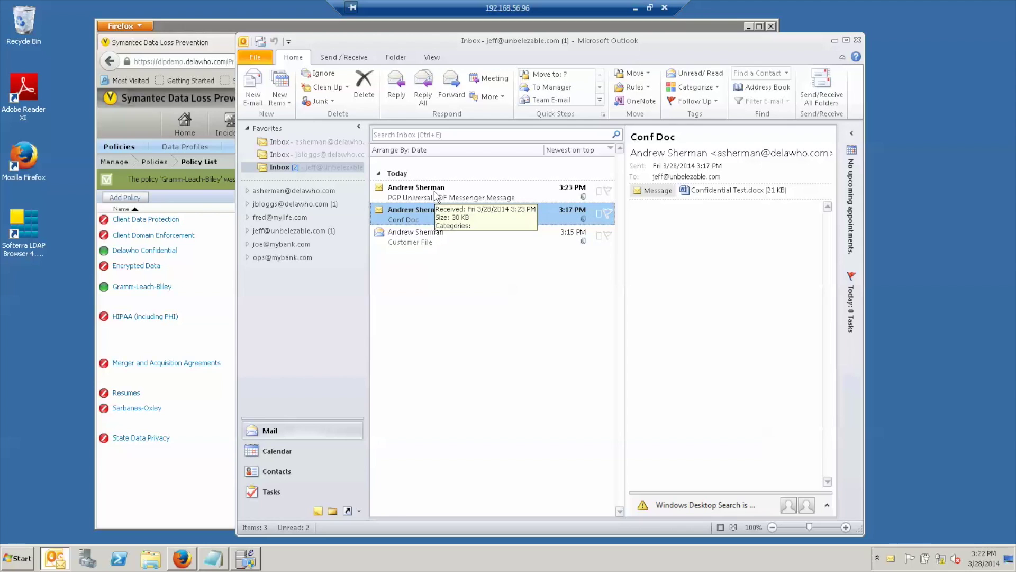
{"action": "left_click", "coordinate": [435, 195]}
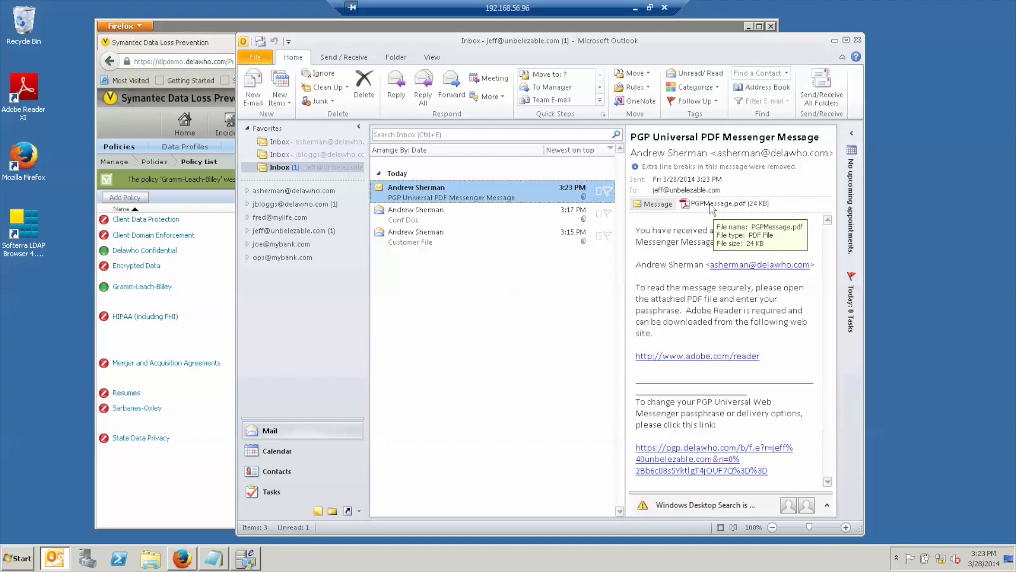
{"action": "double_click", "coordinate": [711, 206]}
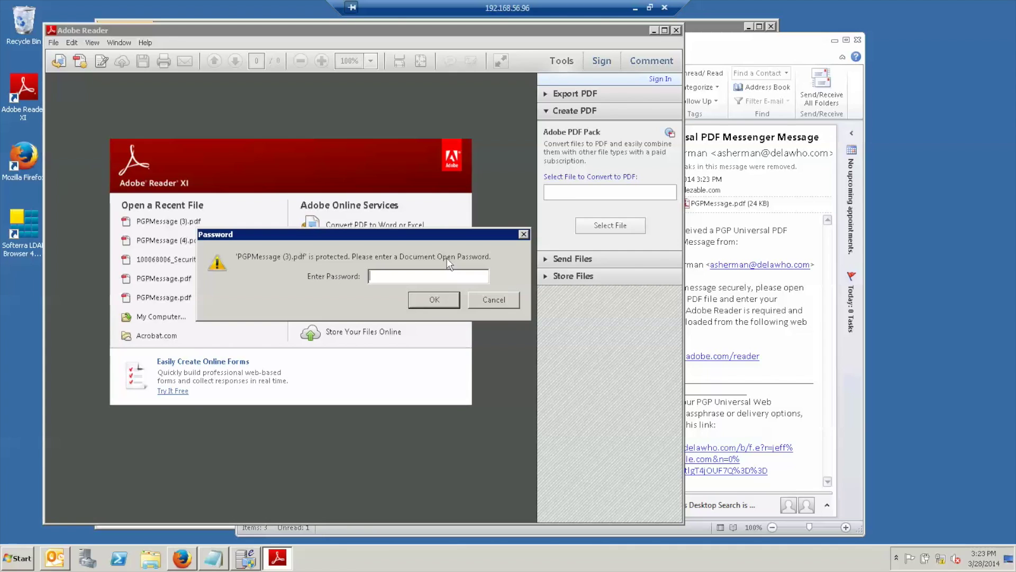
Unlock PGPMessage (3).pdf with its password, then browse body.html and open CustomersForProcessing_Small.xlsx.
{"action": "type", "text": "***"}
{"action": "key", "text": "Return"}
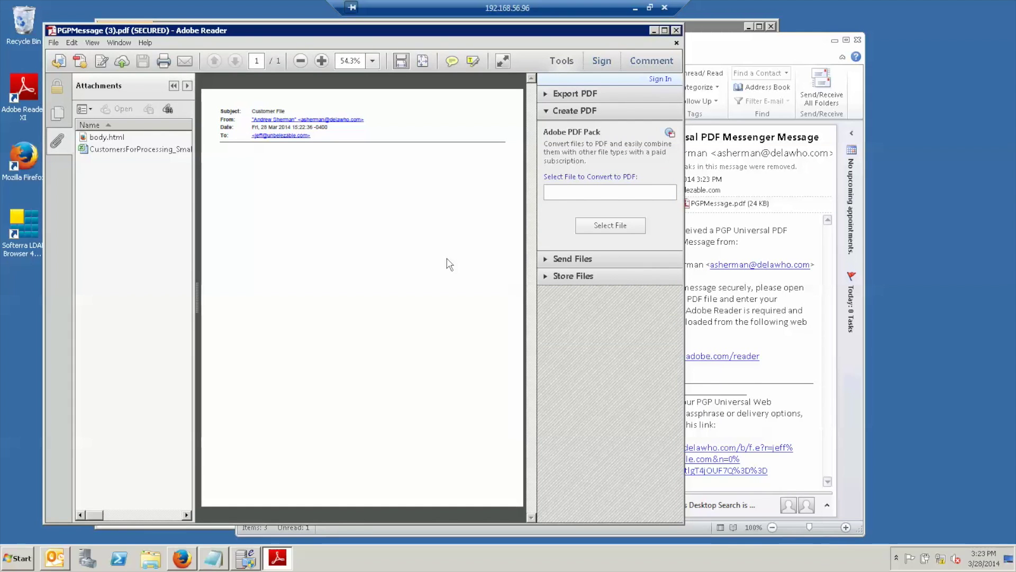
{"action": "left_click", "coordinate": [110, 139]}
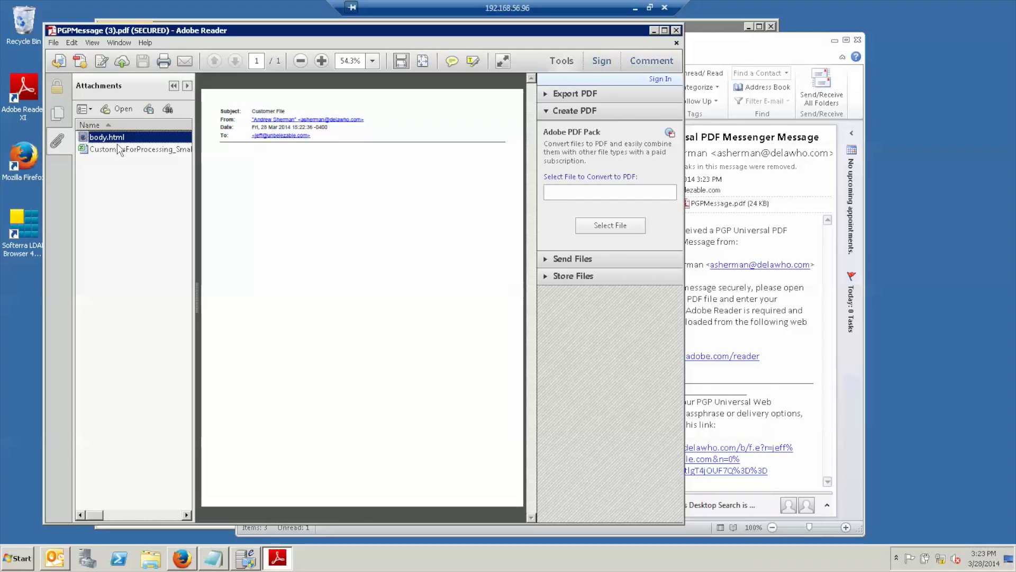
{"action": "left_click", "coordinate": [119, 150]}
{"action": "left_click", "coordinate": [118, 139]}
{"action": "left_click", "coordinate": [108, 150]}
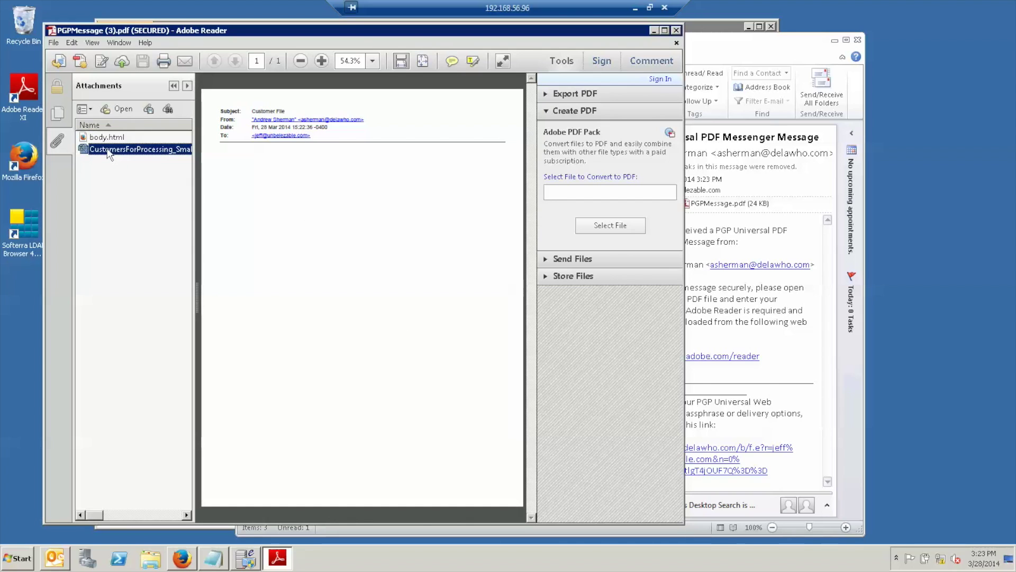
{"action": "double_click", "coordinate": [106, 150]}
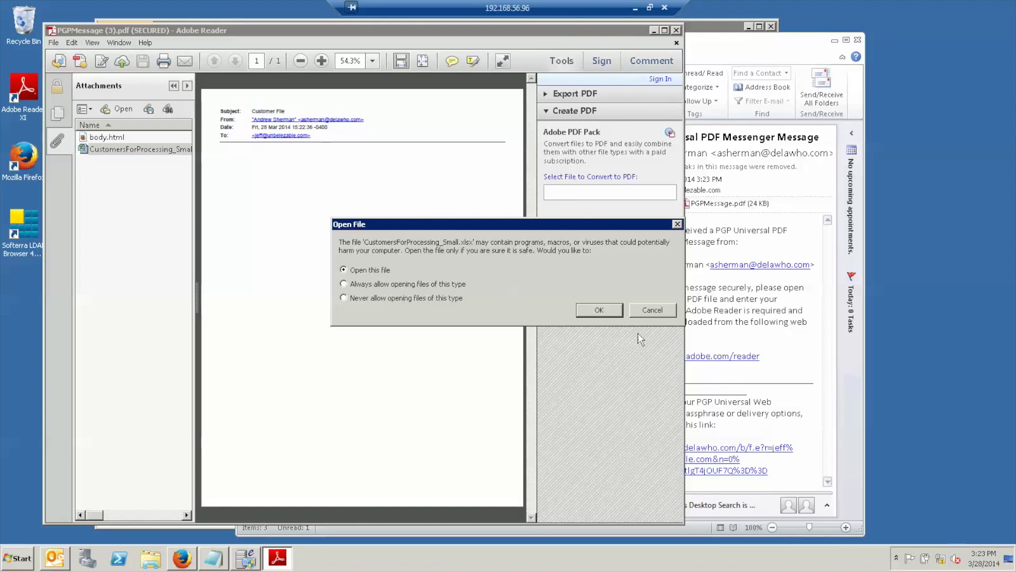
Review the decrypted CustomerDataExtract sheet in Excel, then close Excel and the PDF.
{"action": "left_click", "coordinate": [599, 312]}
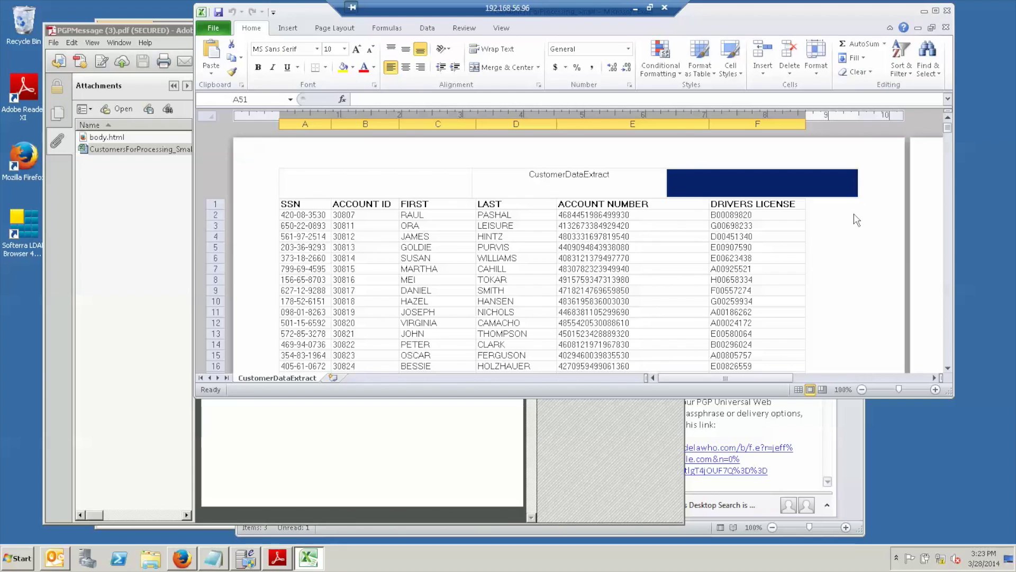
{"action": "scroll", "coordinate": [945, 360], "scroll_direction": "down", "scroll_amount": 20}
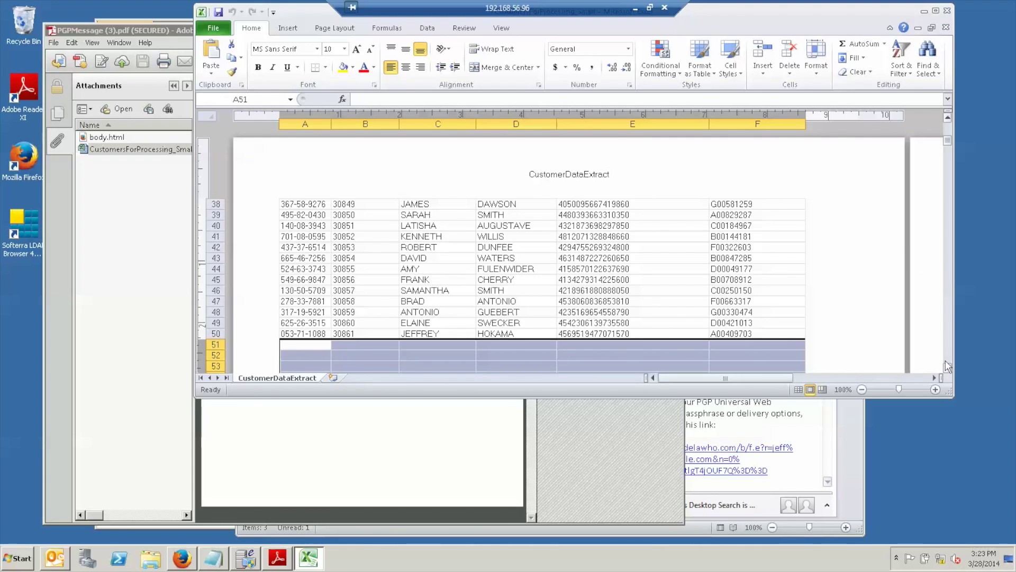
{"action": "left_click", "coordinate": [946, 10]}
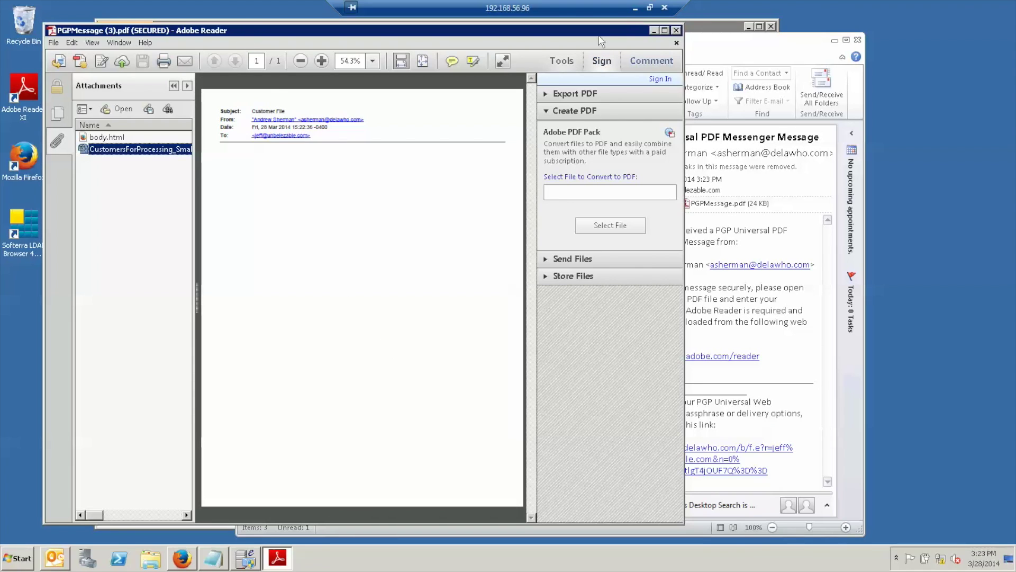
{"action": "left_click", "coordinate": [676, 30]}
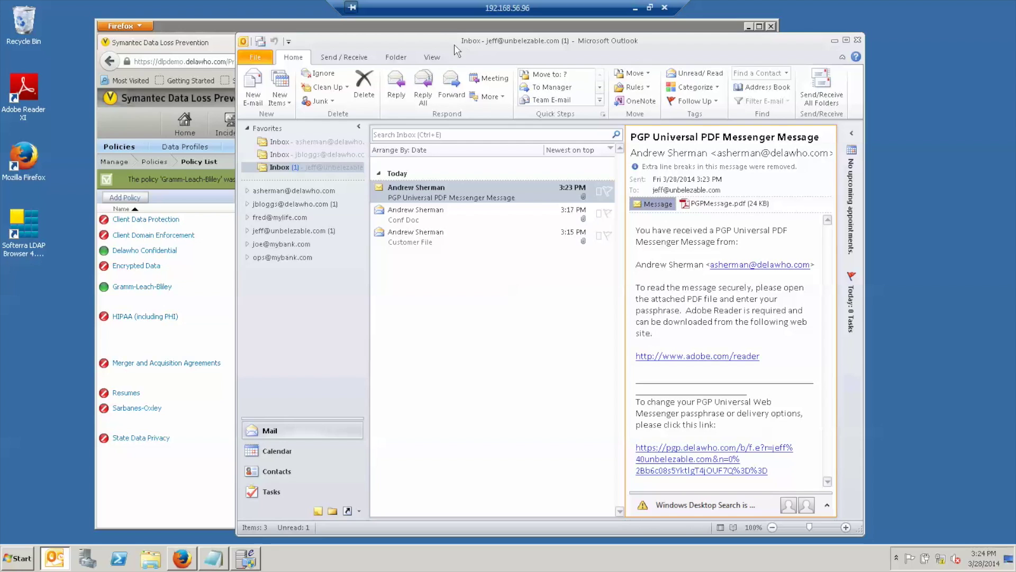
Open Network incident 00000525 for the Customer File email and scroll through its Gramm-Leach-Bliley snapshot.
{"action": "left_click", "coordinate": [454, 29]}
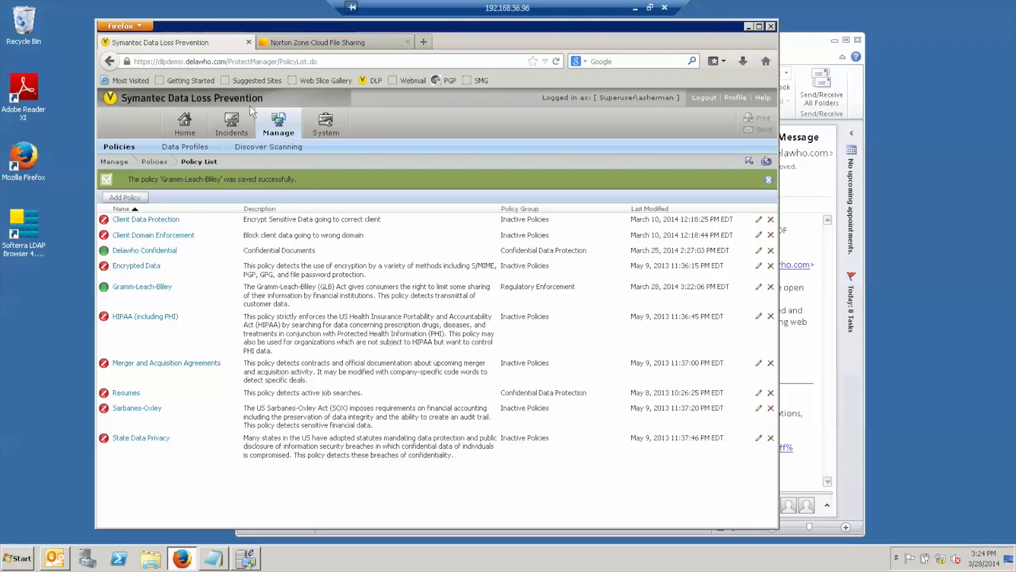
{"action": "mouse_move", "coordinate": [232, 116]}
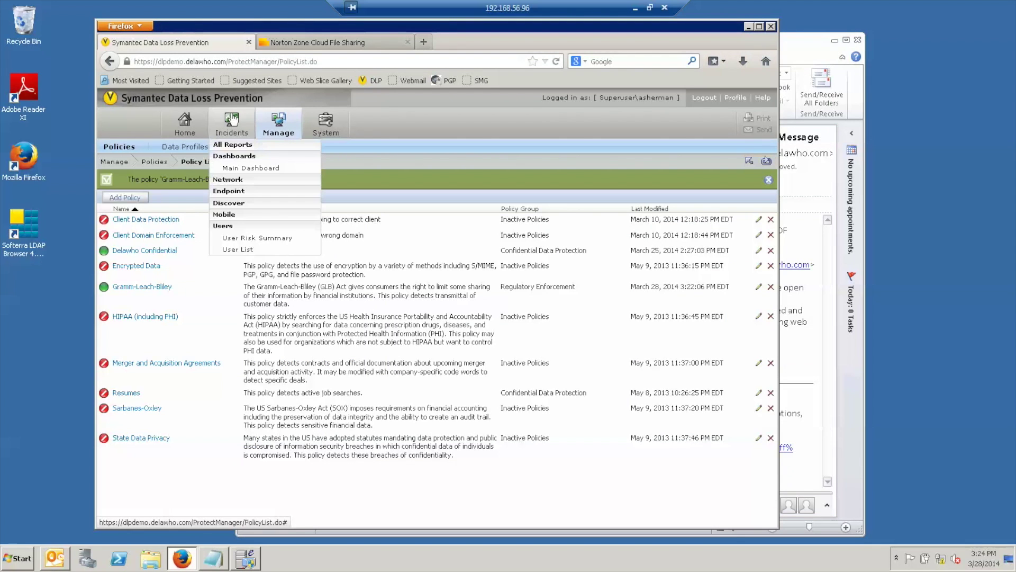
{"action": "left_click", "coordinate": [230, 180]}
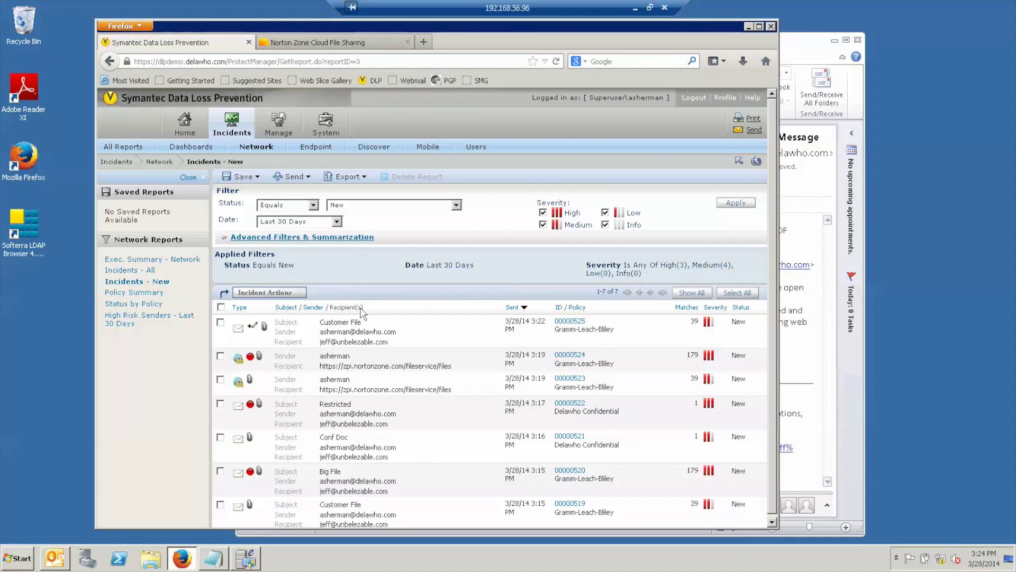
{"action": "left_click", "coordinate": [353, 324]}
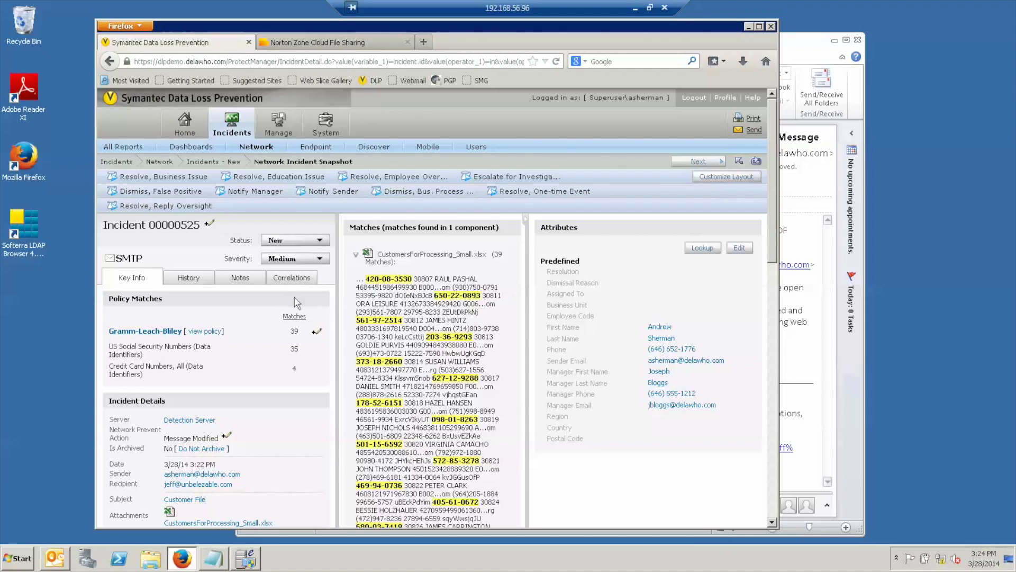
{"action": "scroll", "coordinate": [297, 304], "scroll_direction": "down", "scroll_amount": 3}
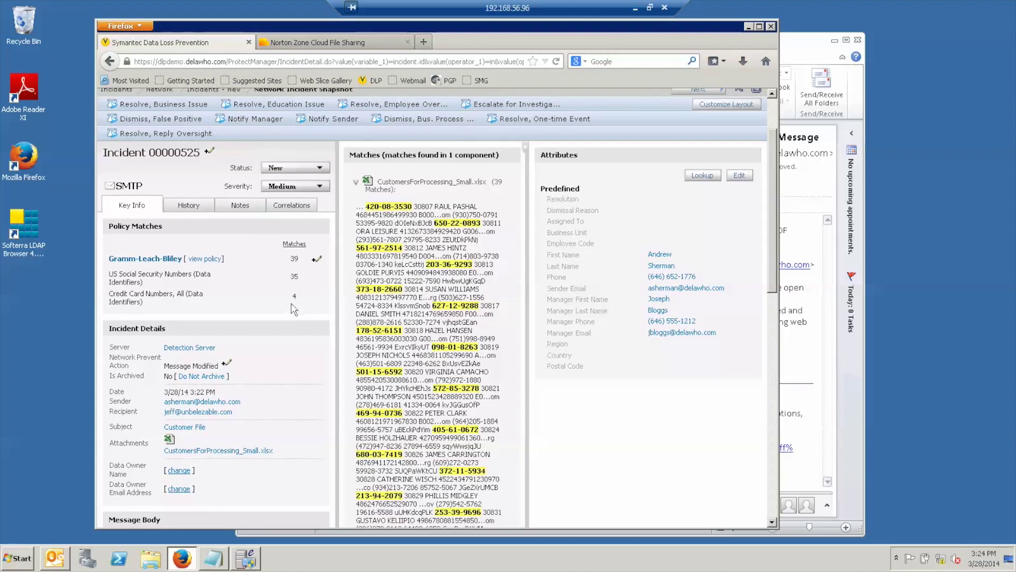
{"action": "scroll", "coordinate": [294, 304], "scroll_direction": "down", "scroll_amount": 3}
{"action": "scroll", "coordinate": [295, 302], "scroll_direction": "up", "scroll_amount": 4}
{"action": "scroll", "coordinate": [296, 300], "scroll_direction": "up", "scroll_amount": 3}
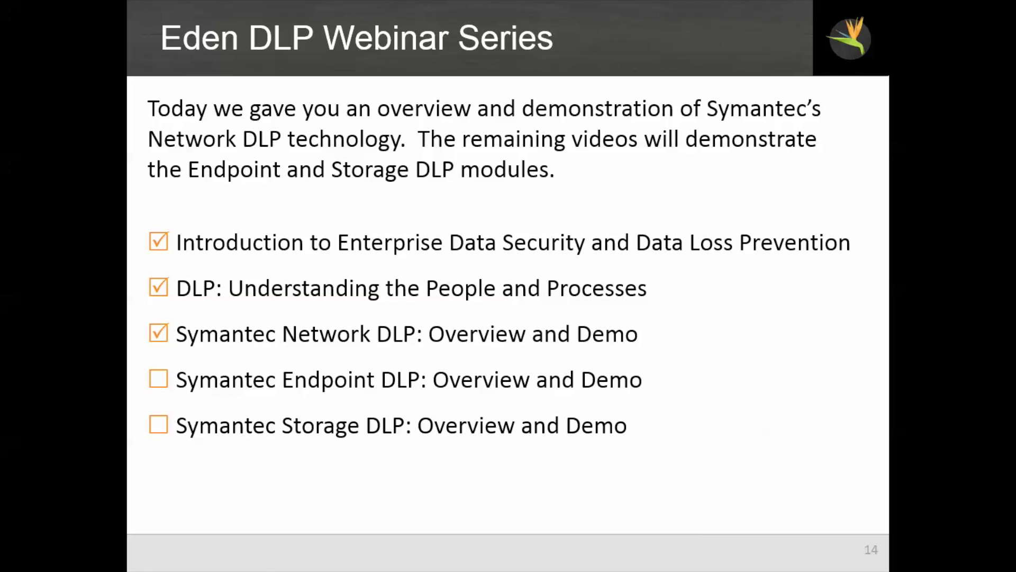
Advance the slides to slide 15, More Information.
{"action": "key", "text": "Right"}
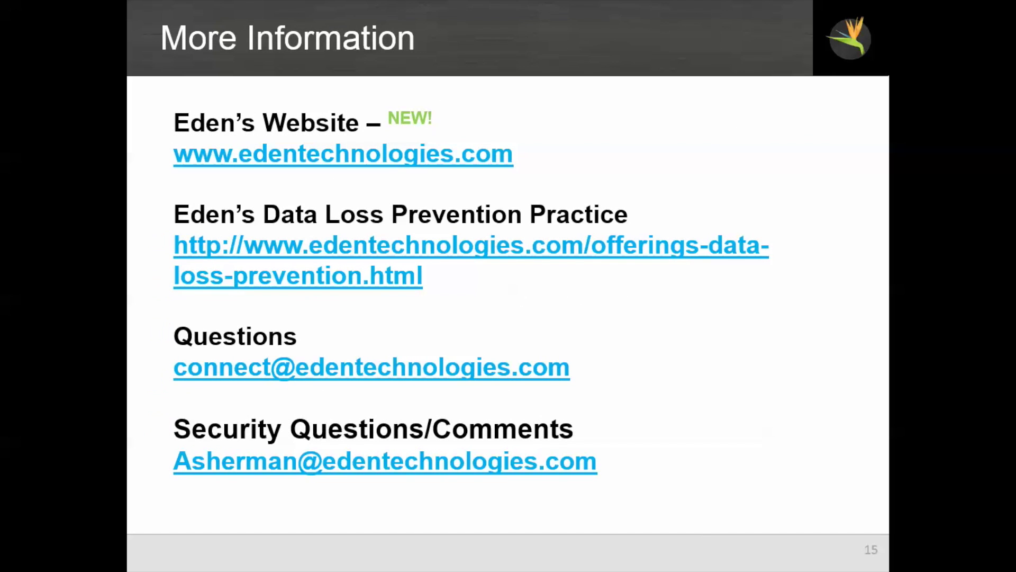